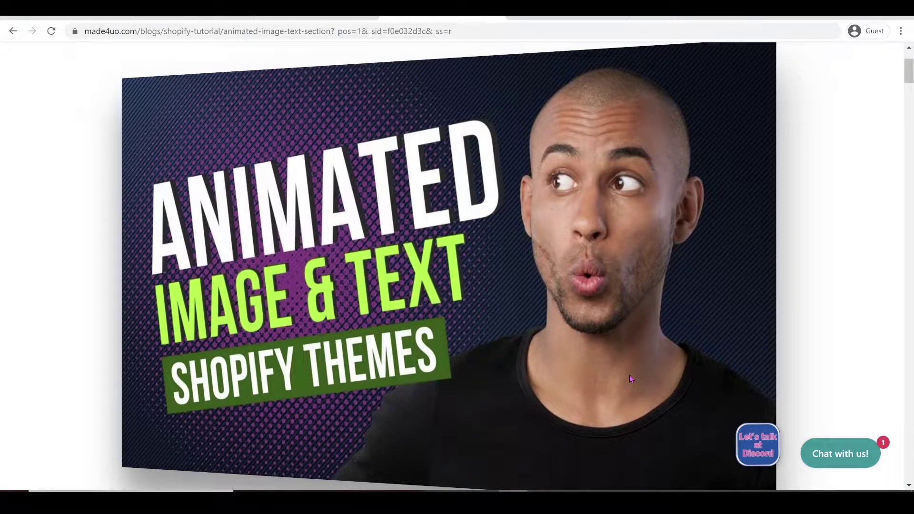
pyautogui.click(314, 10)
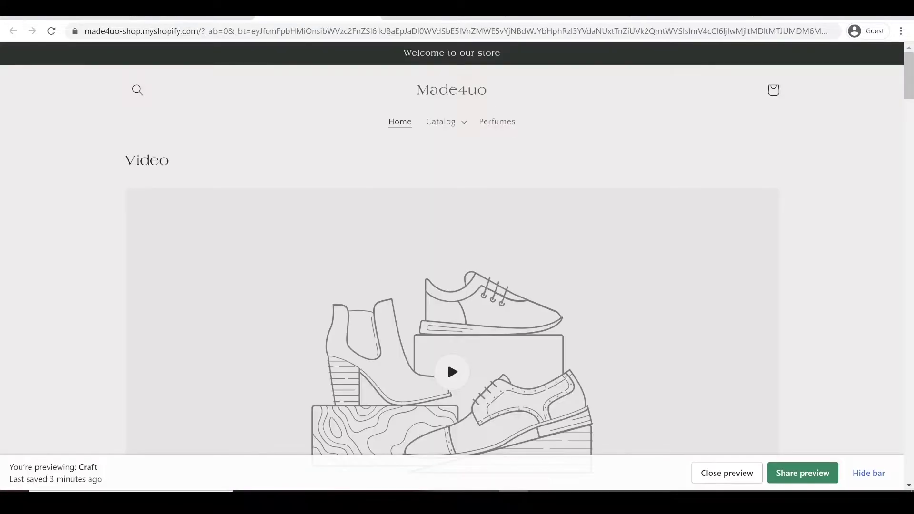
pyautogui.scroll(-1, 454, 231)
pyautogui.scroll(-2, 454, 230)
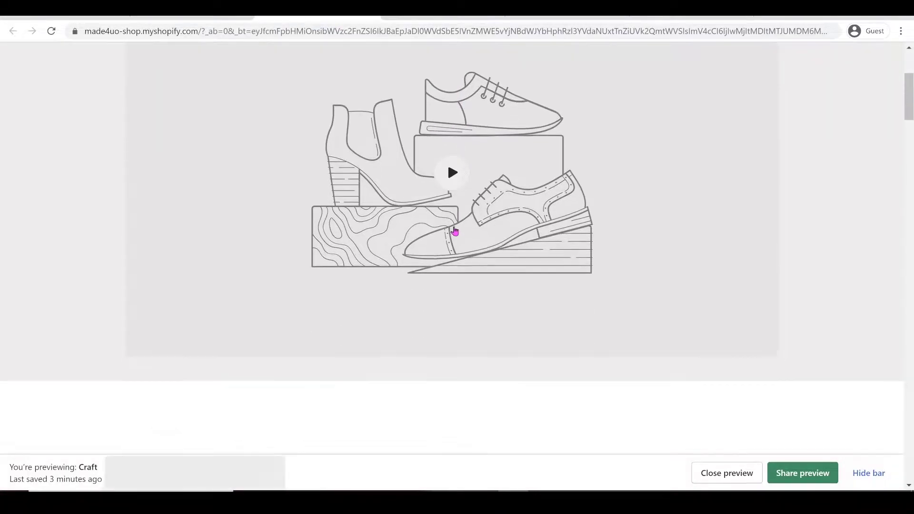
pyautogui.scroll(-2, 453, 230)
pyautogui.scroll(-1, 451, 233)
pyautogui.scroll(2, 445, 311)
pyautogui.scroll(-4, 445, 310)
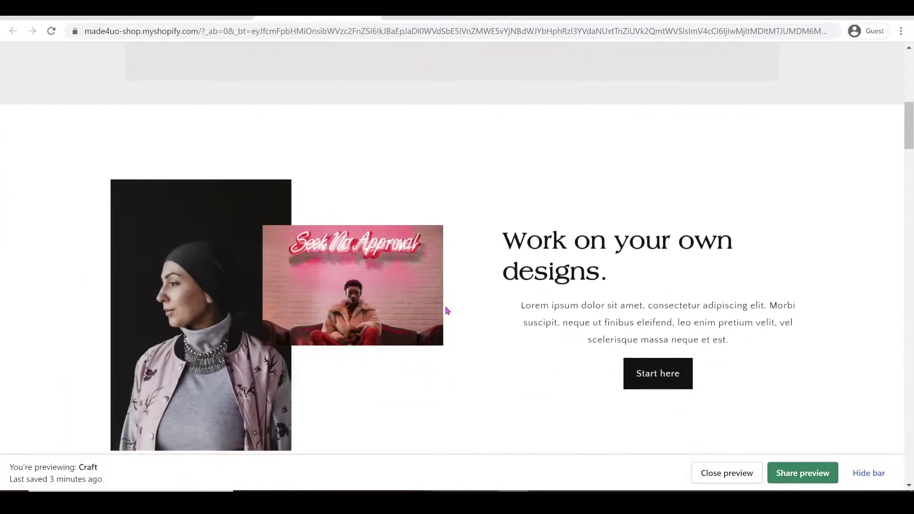
pyautogui.scroll(3, 445, 309)
pyautogui.scroll(-3, 445, 311)
pyautogui.scroll(-1, 445, 311)
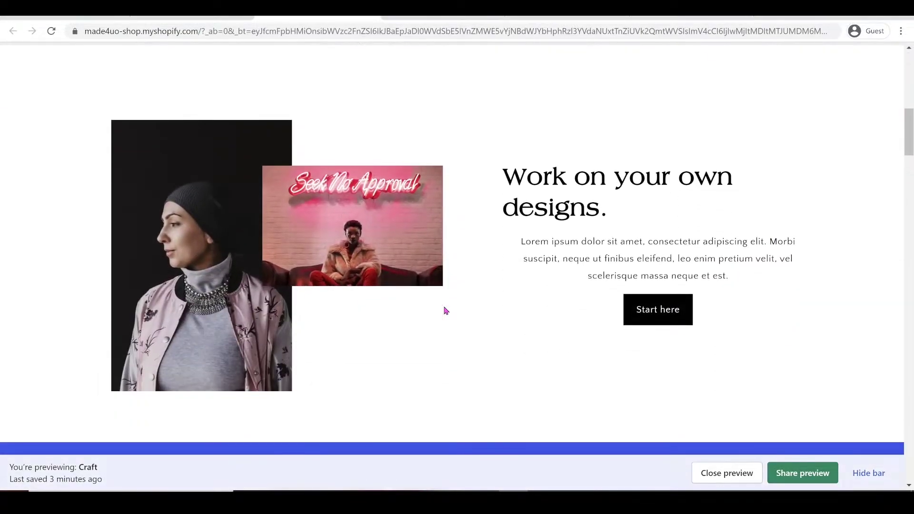
pyautogui.scroll(-1, 444, 311)
pyautogui.scroll(-2, 444, 311)
pyautogui.scroll(6, 442, 314)
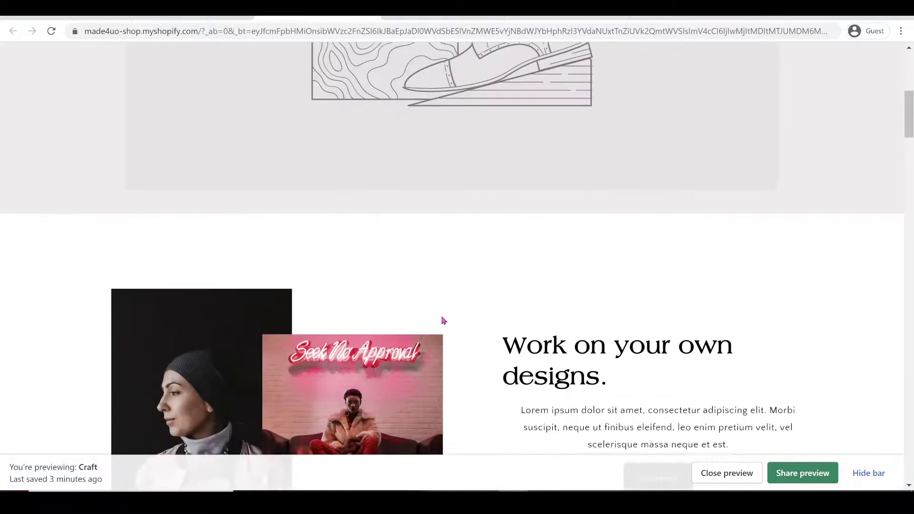
pyautogui.scroll(-8, 443, 321)
pyautogui.scroll(-4, 443, 321)
pyautogui.scroll(6, 443, 320)
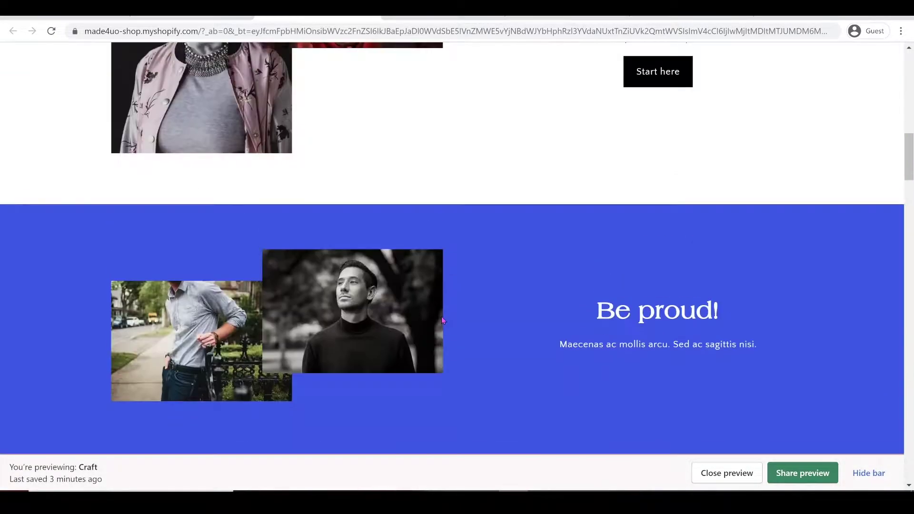
pyautogui.scroll(6, 442, 321)
pyautogui.scroll(4, 442, 321)
pyautogui.scroll(-2, 441, 320)
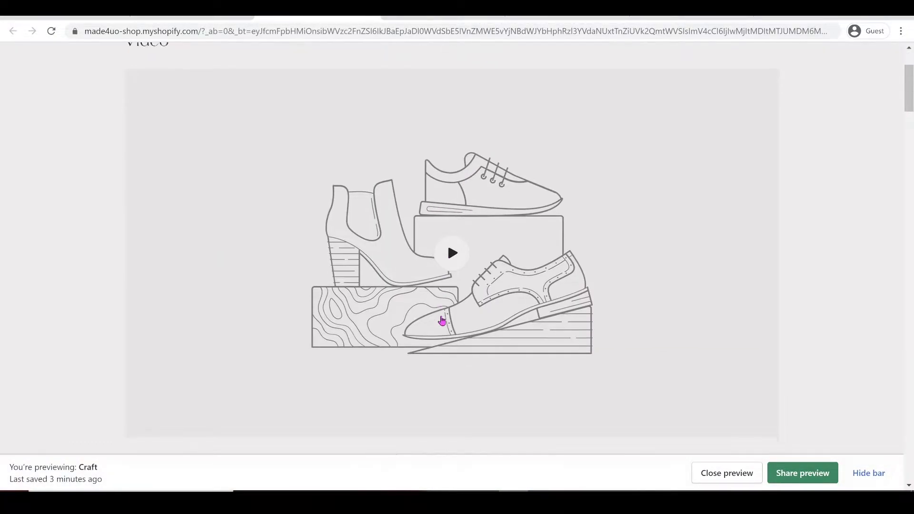
pyautogui.scroll(-1, 442, 321)
pyautogui.scroll(-3, 442, 320)
pyautogui.scroll(7, 441, 321)
pyautogui.scroll(-5, 440, 322)
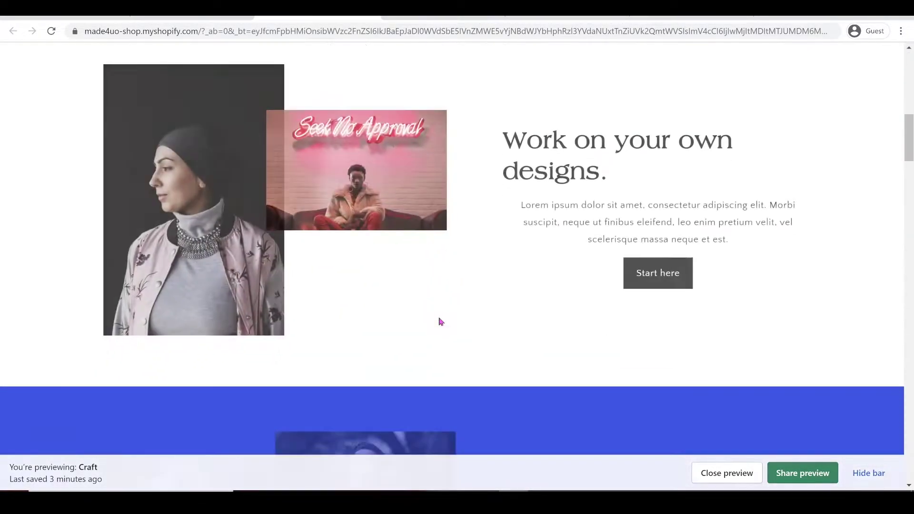
pyautogui.scroll(7, 437, 323)
pyautogui.scroll(-2, 437, 323)
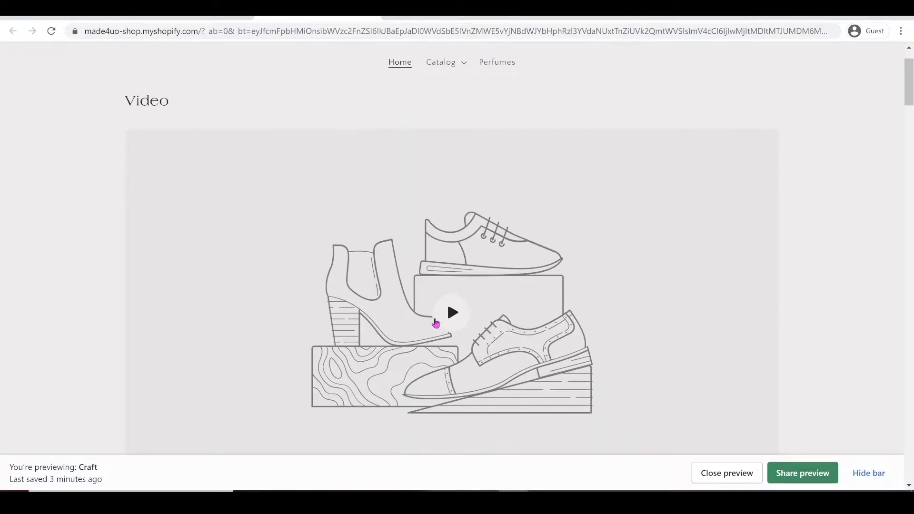
pyautogui.scroll(-1, 436, 324)
pyautogui.scroll(-3, 435, 324)
pyautogui.scroll(-1, 433, 324)
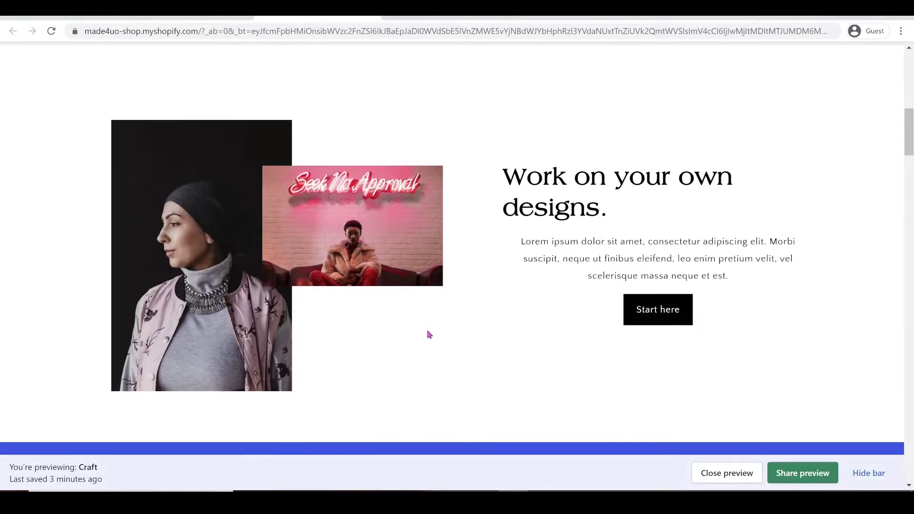
pyautogui.scroll(-3, 427, 332)
pyautogui.scroll(-4, 429, 334)
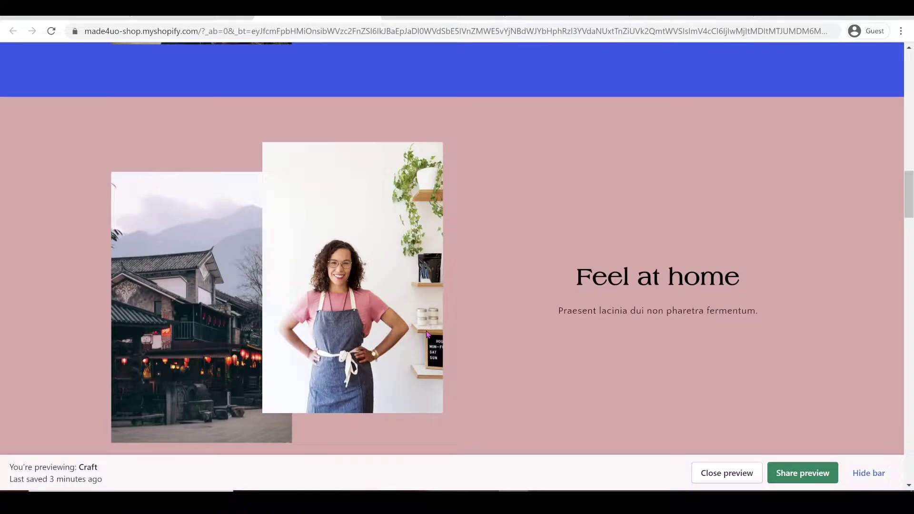
pyautogui.scroll(-5, 427, 333)
pyautogui.scroll(8, 437, 341)
pyautogui.scroll(1, 332, 120)
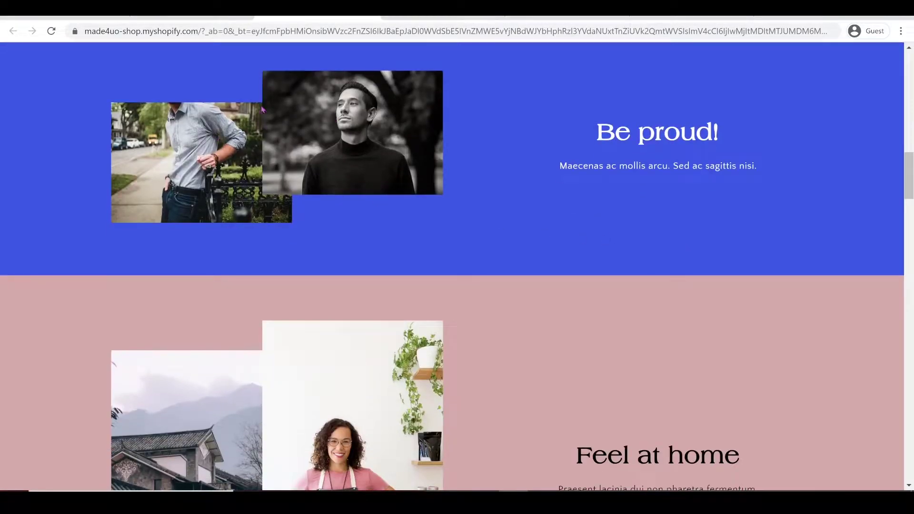
pyautogui.scroll(-3, 372, 217)
pyautogui.scroll(5, 675, 295)
pyautogui.scroll(4, 674, 296)
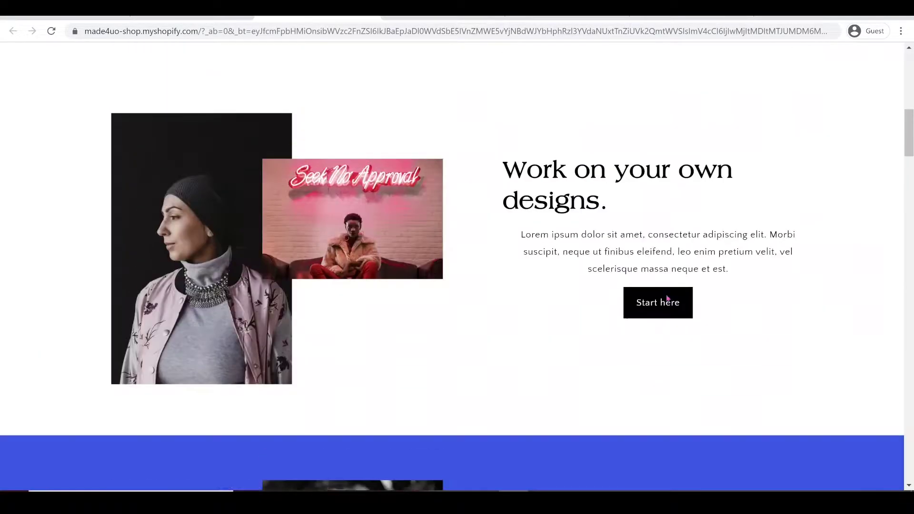
pyautogui.scroll(-3, 571, 271)
pyautogui.scroll(3, 572, 270)
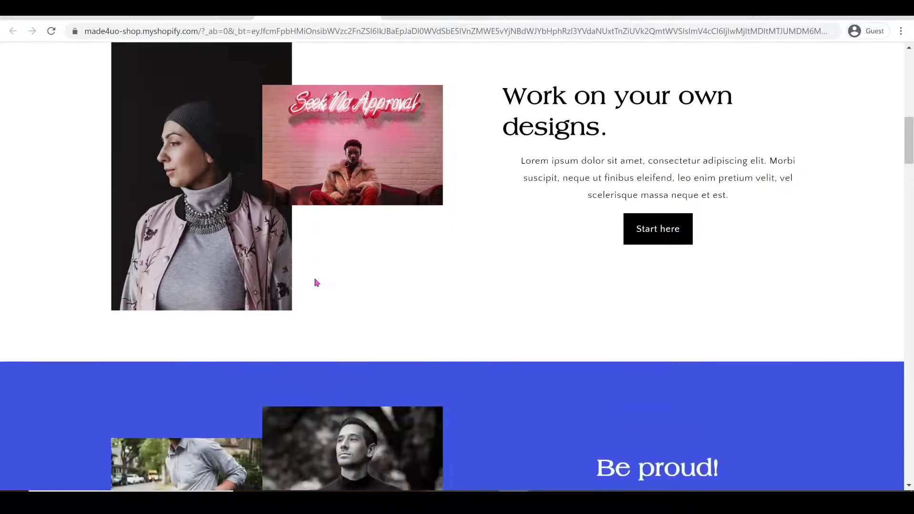
pyautogui.scroll(-1, 314, 282)
pyautogui.scroll(-8, 345, 251)
pyautogui.scroll(-3, 330, 326)
pyautogui.scroll(3, 370, 261)
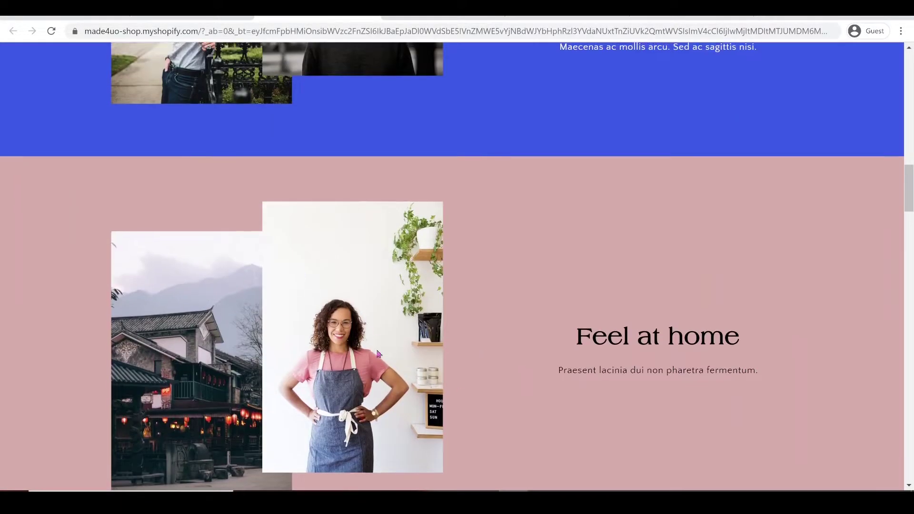
pyautogui.scroll(4, 379, 354)
pyautogui.scroll(-1, 343, 353)
pyautogui.scroll(-3, 314, 354)
pyautogui.scroll(-2, 285, 355)
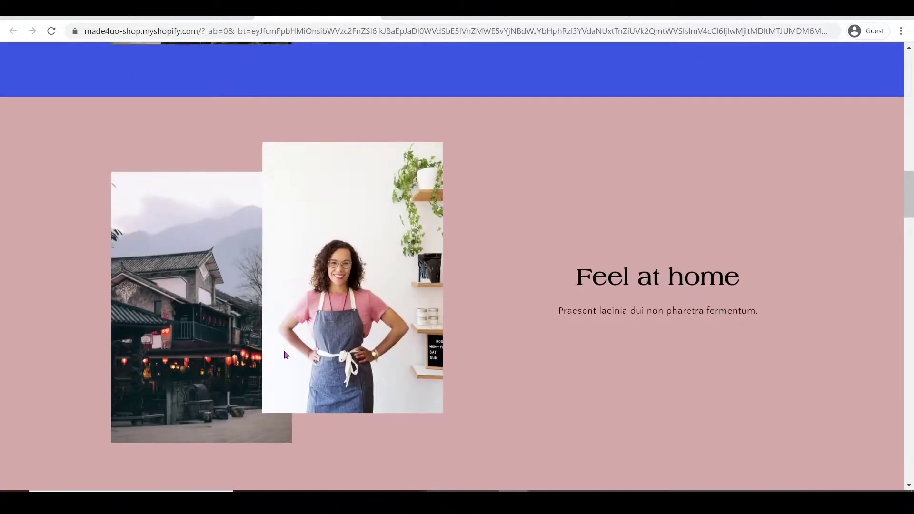
pyautogui.scroll(3, 310, 278)
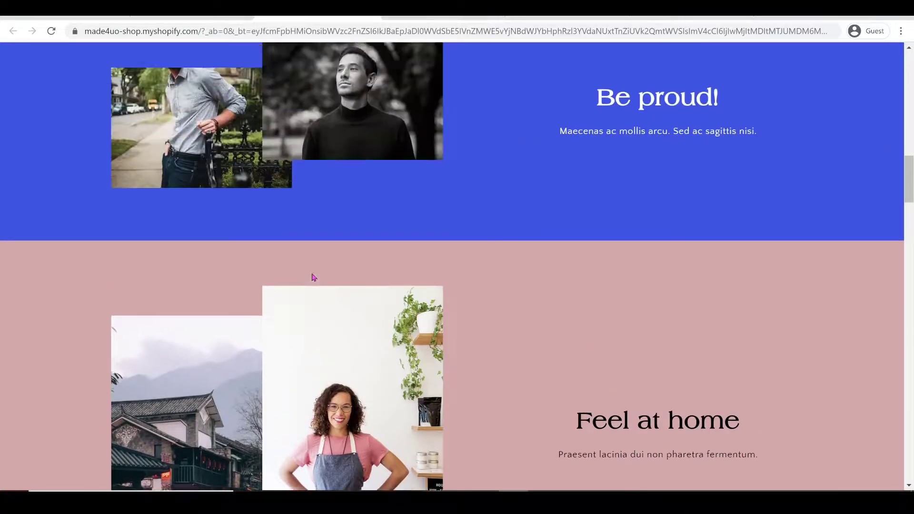
pyautogui.scroll(5, 311, 279)
pyautogui.scroll(5, 321, 389)
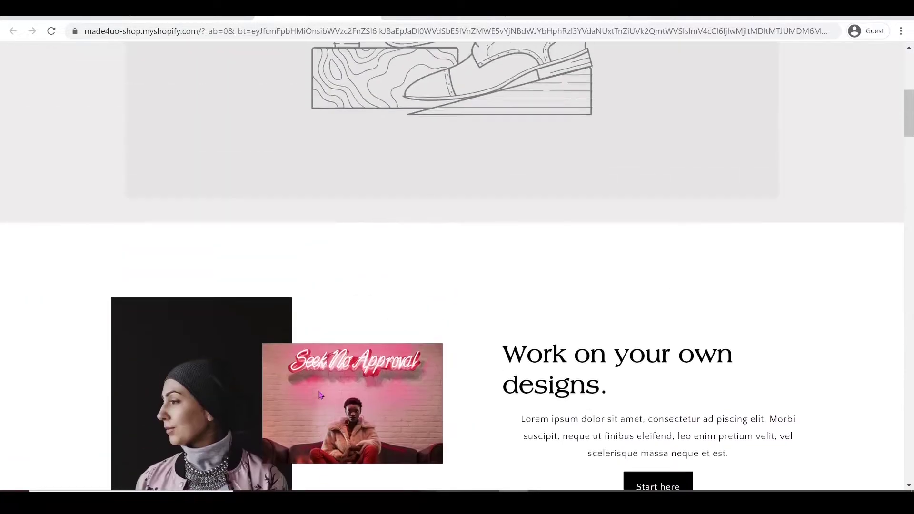
pyautogui.scroll(-6, 318, 391)
pyautogui.scroll(-1, 319, 392)
pyautogui.scroll(6, 316, 393)
pyautogui.scroll(-1, 314, 395)
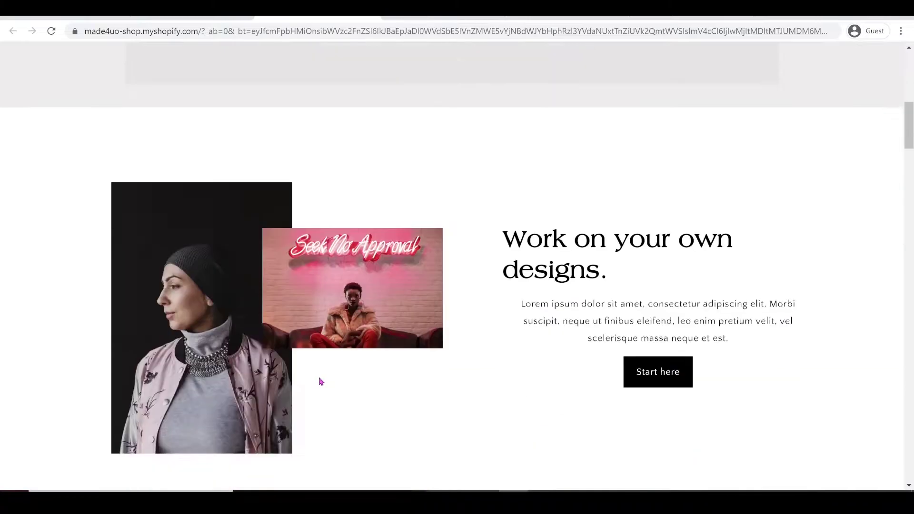
pyautogui.scroll(-1, 318, 379)
pyautogui.scroll(2, 362, 300)
pyautogui.scroll(-1, 362, 300)
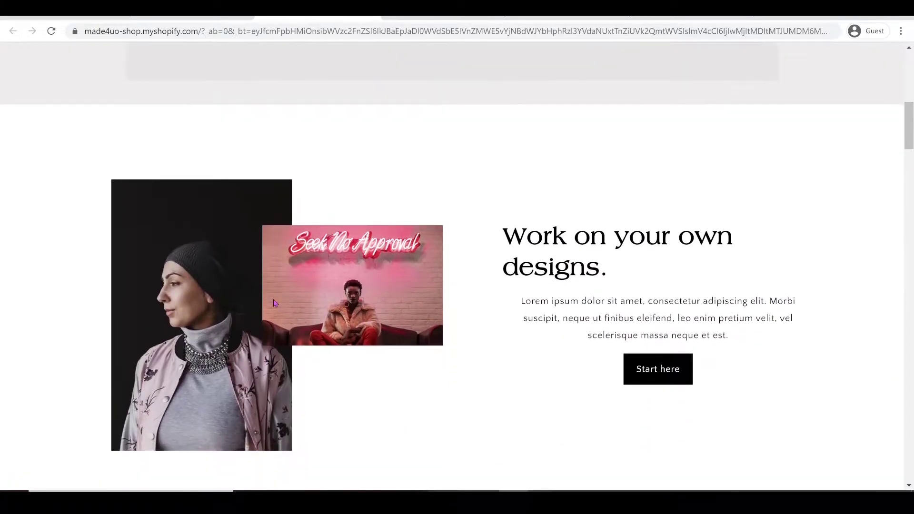
pyautogui.scroll(-5, 580, 300)
pyautogui.scroll(2, 571, 299)
pyautogui.scroll(-2, 563, 301)
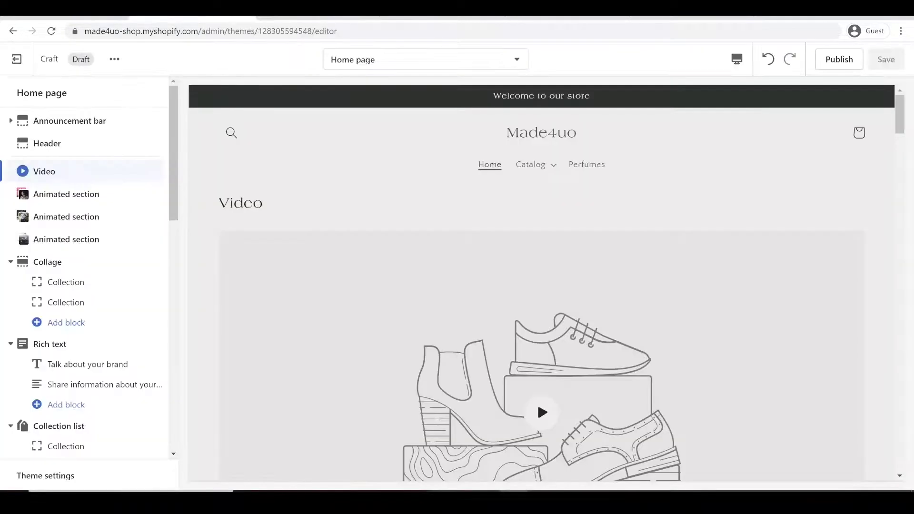
pyautogui.scroll(-2, 491, 160)
pyautogui.scroll(-4, 489, 159)
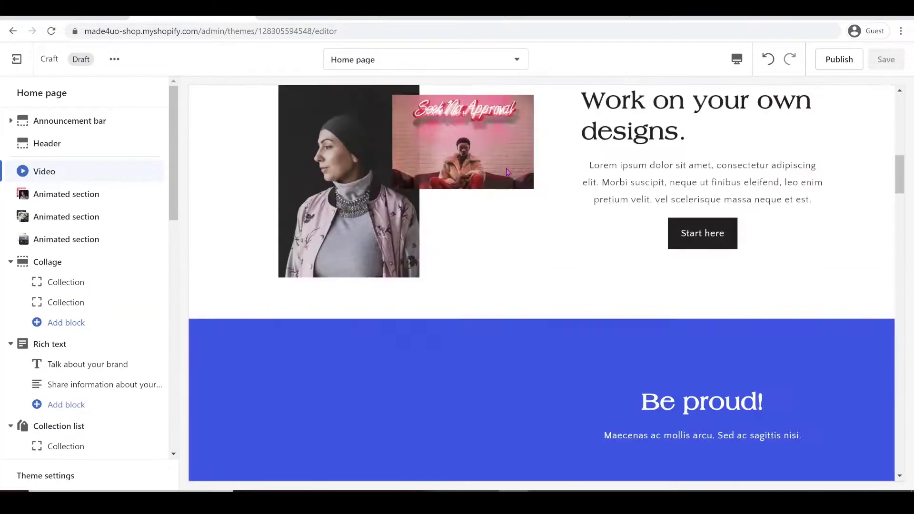
pyautogui.scroll(3, 489, 180)
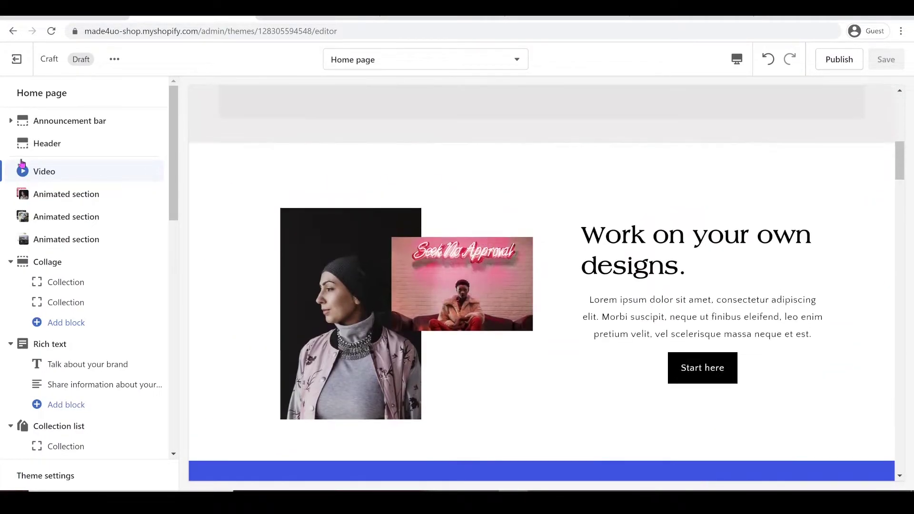
# Set the first Animated section's item placement to Image to right and return to the section list
pyautogui.click(66, 197)
pyautogui.scroll(-2, 94, 216)
pyautogui.scroll(-2, 93, 219)
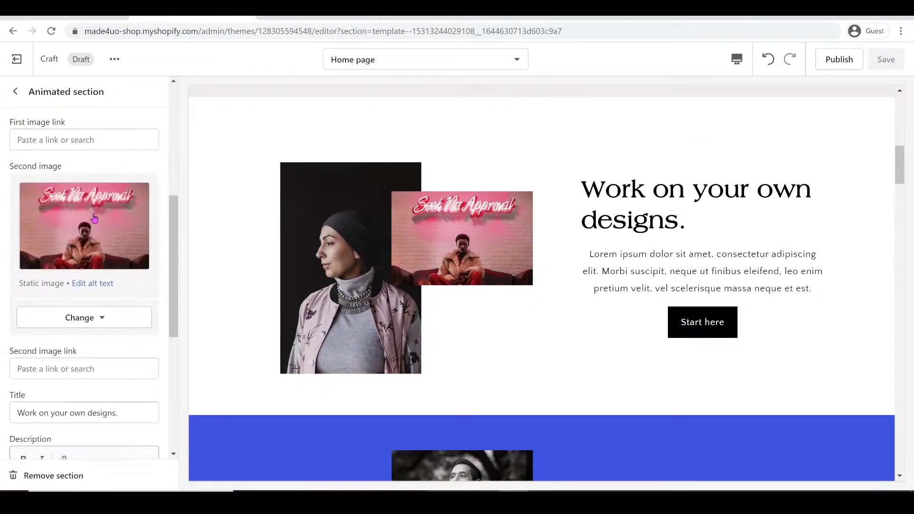
pyautogui.scroll(3, 90, 214)
pyautogui.scroll(1, 76, 161)
pyautogui.click(74, 145)
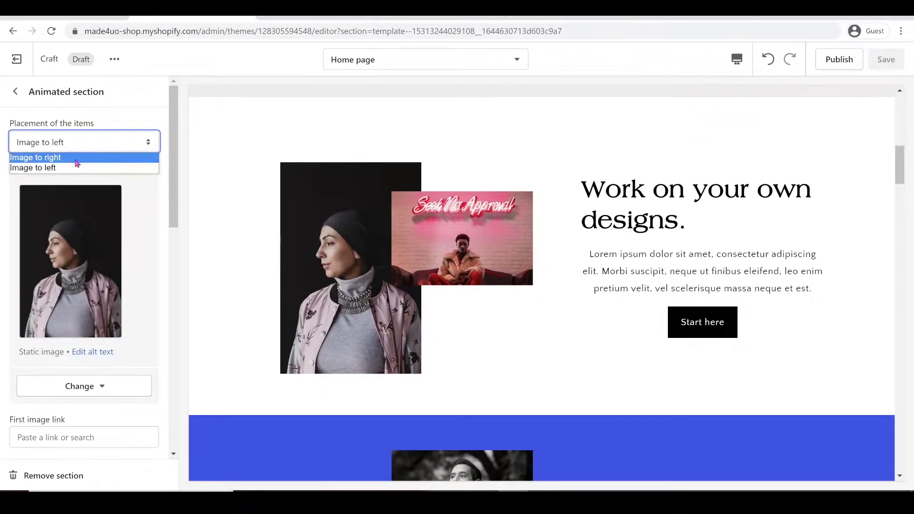
pyautogui.click(76, 158)
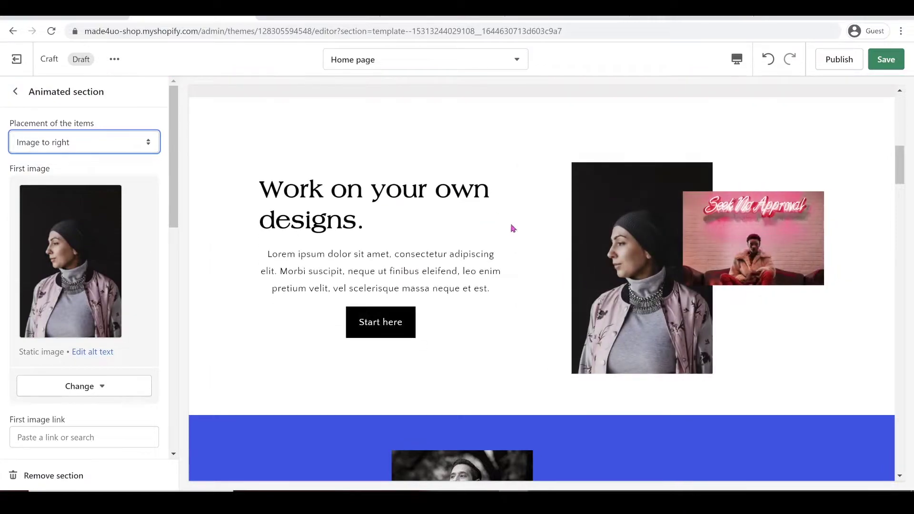
pyautogui.click(15, 91)
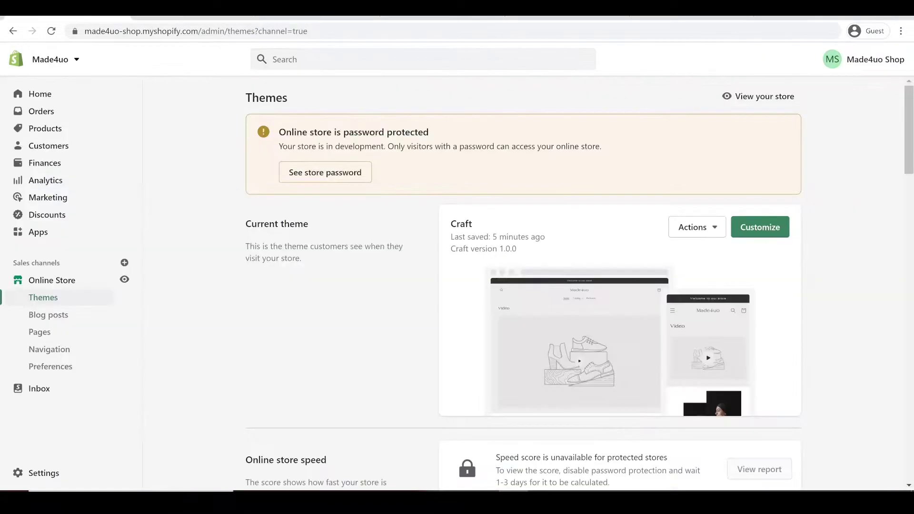
pyautogui.scroll(-2, 162, 267)
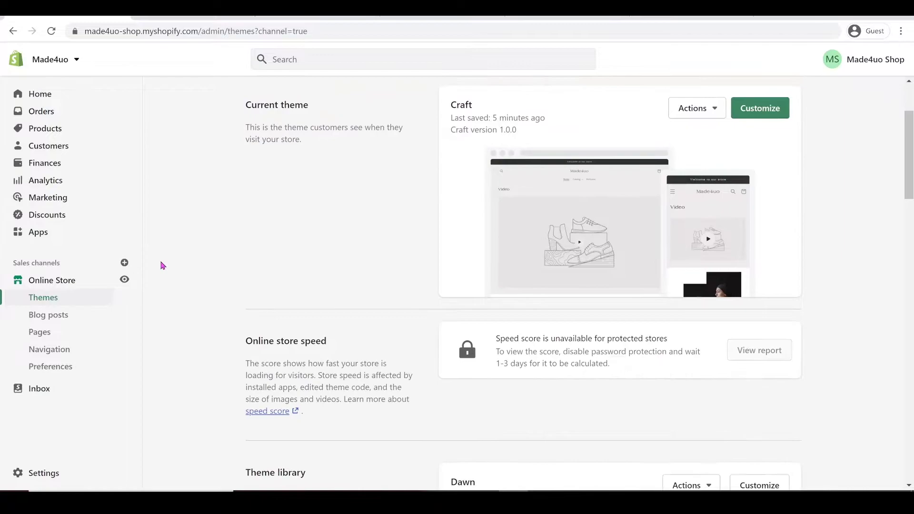
pyautogui.scroll(-1, 290, 245)
pyautogui.scroll(-1, 464, 257)
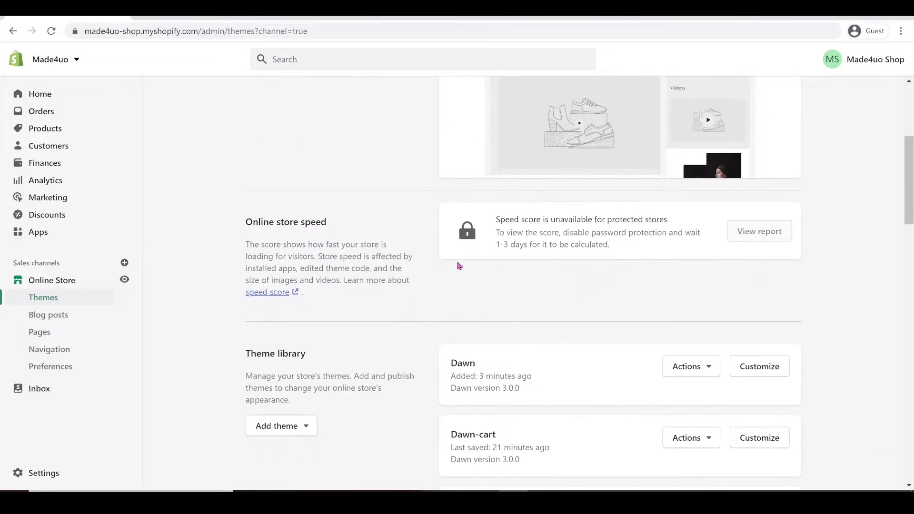
pyautogui.scroll(-2, 486, 300)
pyautogui.scroll(-1, 499, 333)
pyautogui.moveTo(550, 258); pyautogui.dragTo(451, 262)
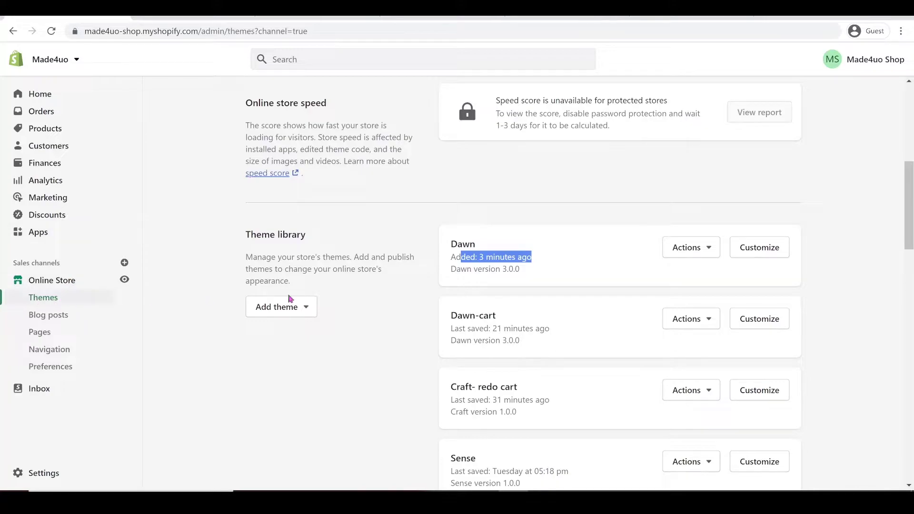
# From the theme library, choose Edit code in the Dawn theme's Actions menu
pyautogui.click(560, 247)
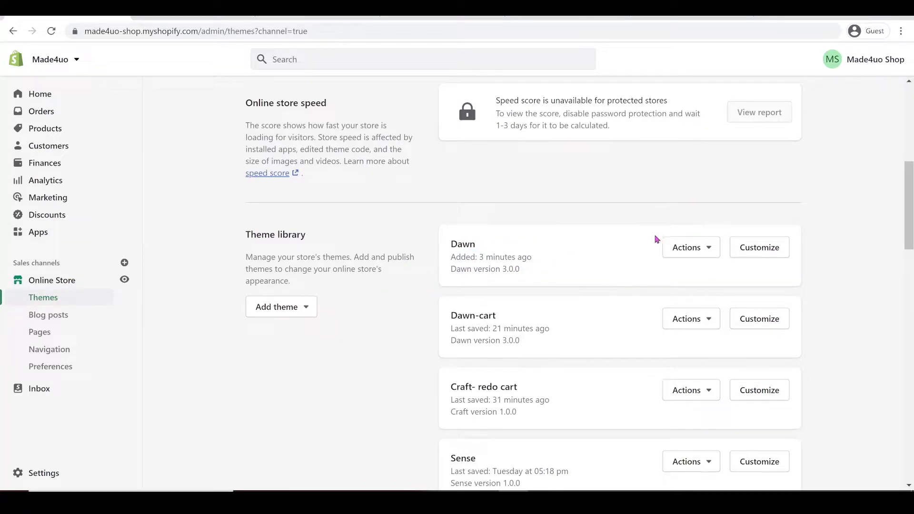
pyautogui.click(677, 254)
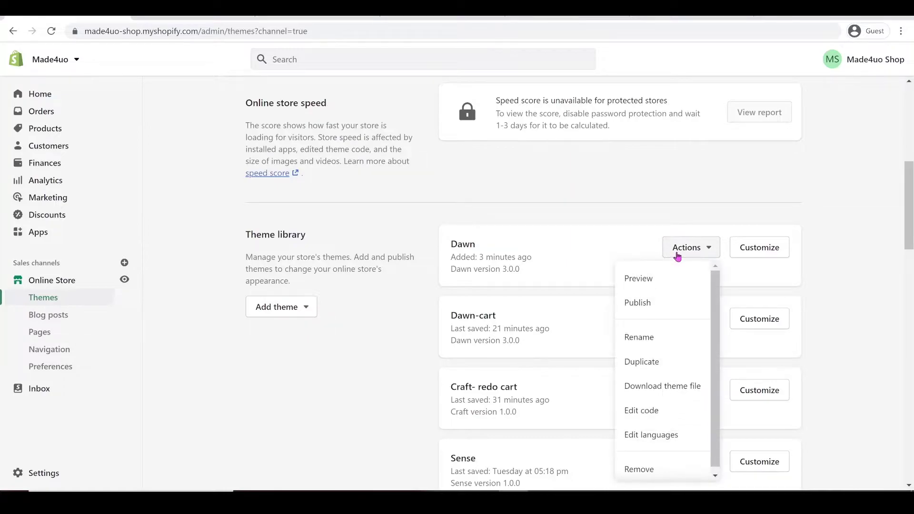
pyautogui.click(632, 404)
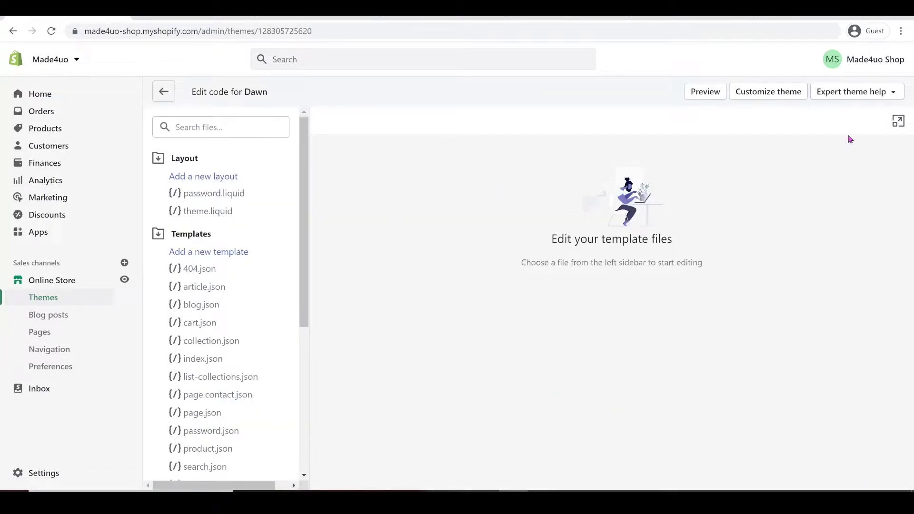
pyautogui.scroll(-1, 107, 183)
pyautogui.scroll(-2, 100, 237)
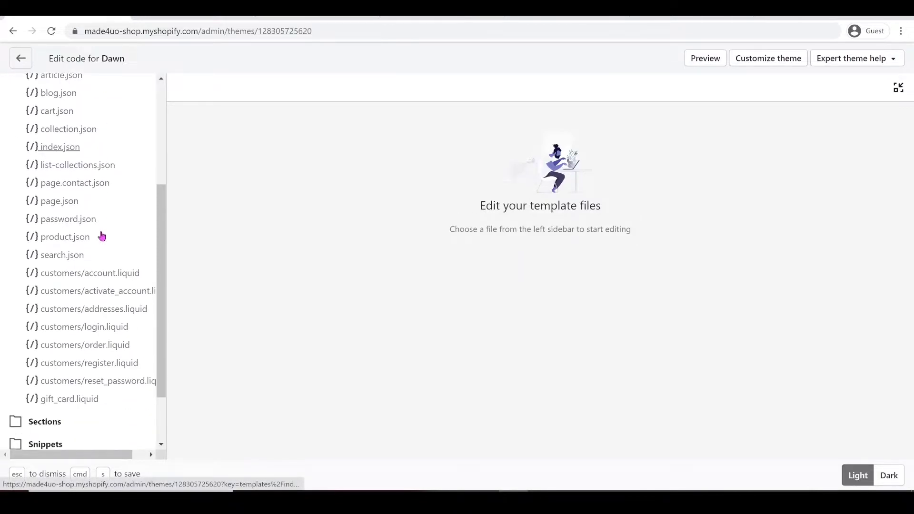
pyautogui.scroll(-1, 92, 359)
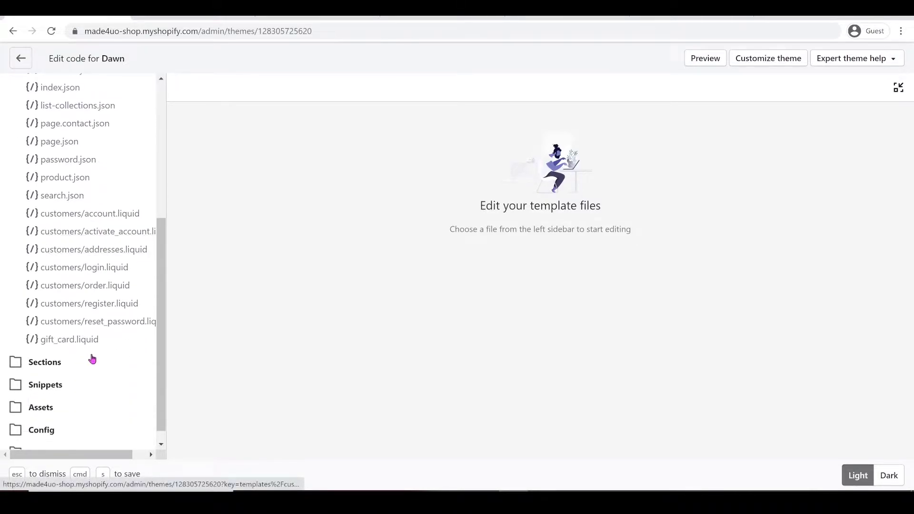
# Add a new section file named animated-section to the Dawn theme's Sections folder
pyautogui.click(44, 362)
pyautogui.scroll(-1, 81, 308)
pyautogui.scroll(-3, 72, 286)
pyautogui.click(69, 260)
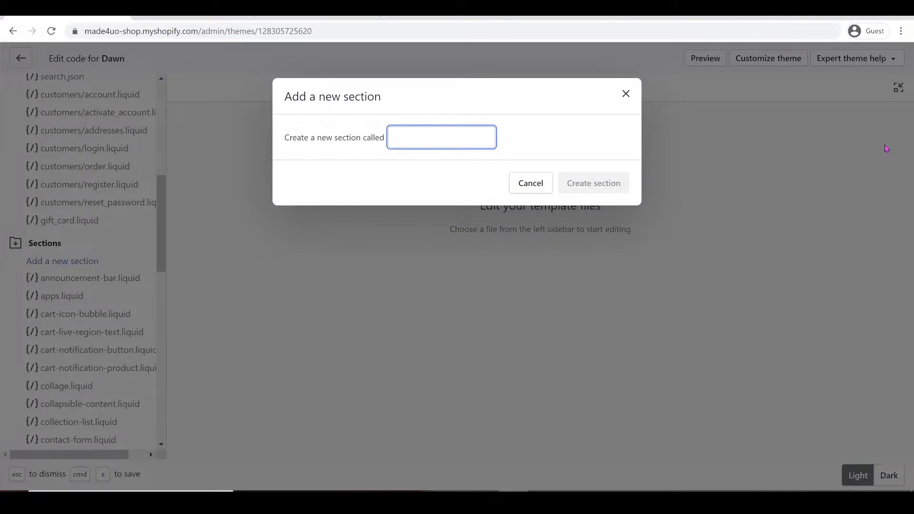
pyautogui.write('animated-section')
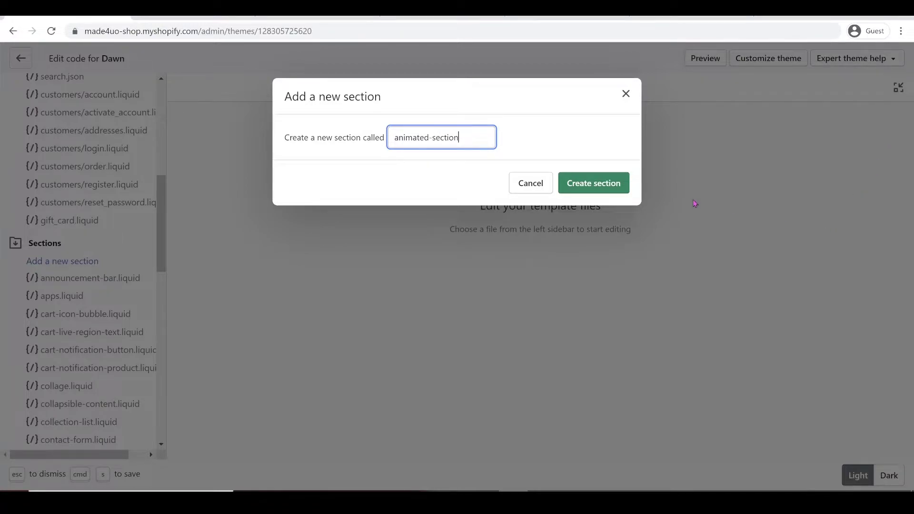
pyautogui.click(610, 182)
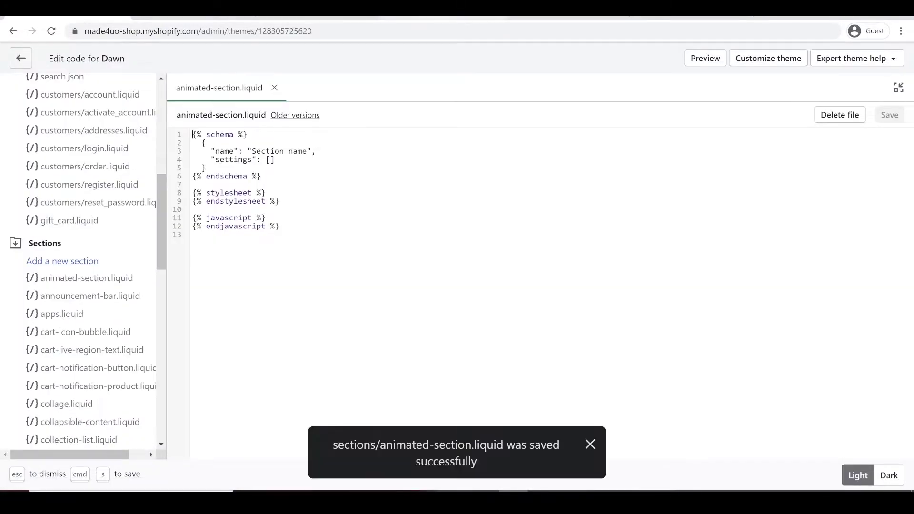
# Replace animated-section.liquid's default code with the tutorial's copied section code and save
pyautogui.click(429, 8)
pyautogui.scroll(-2, 474, 125)
pyautogui.scroll(-5, 474, 125)
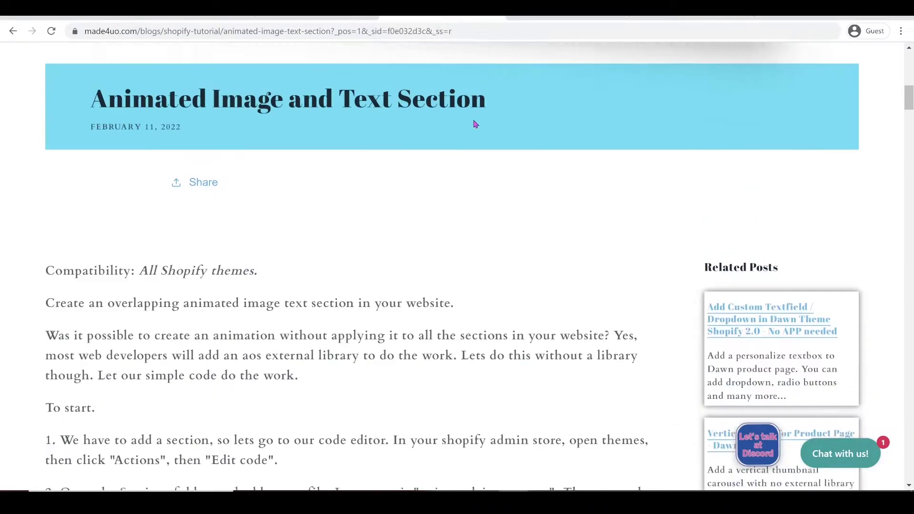
pyautogui.scroll(-4, 474, 124)
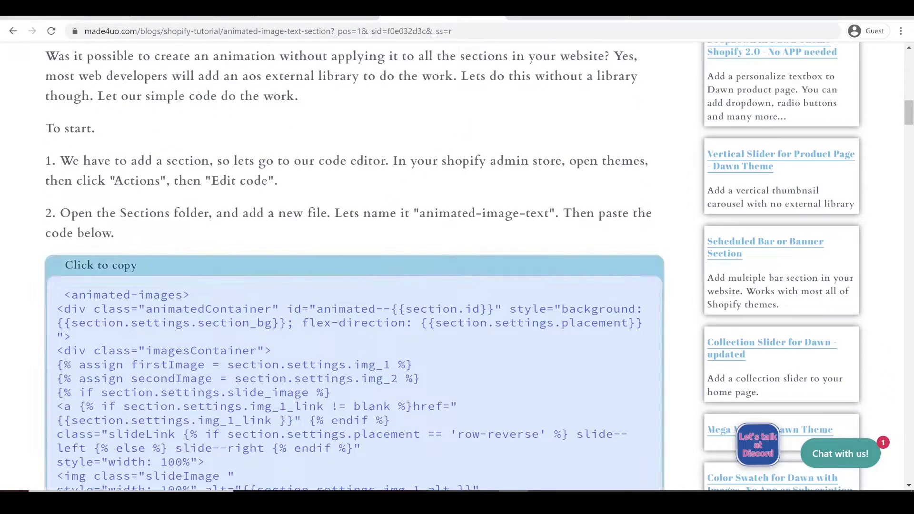
pyautogui.hotkey('ctrl', 'shift', 'Tab')
pyautogui.hotkey('ctrl', 'a')
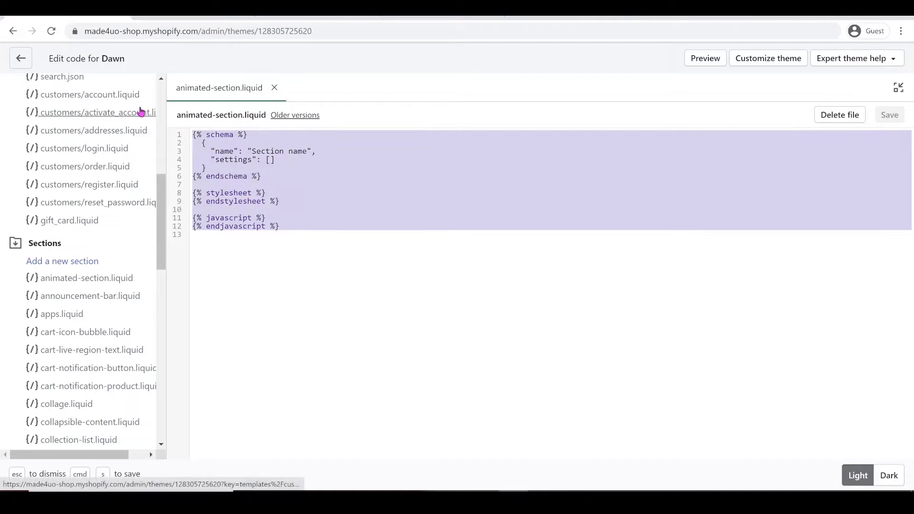
pyautogui.press('BackSpace')
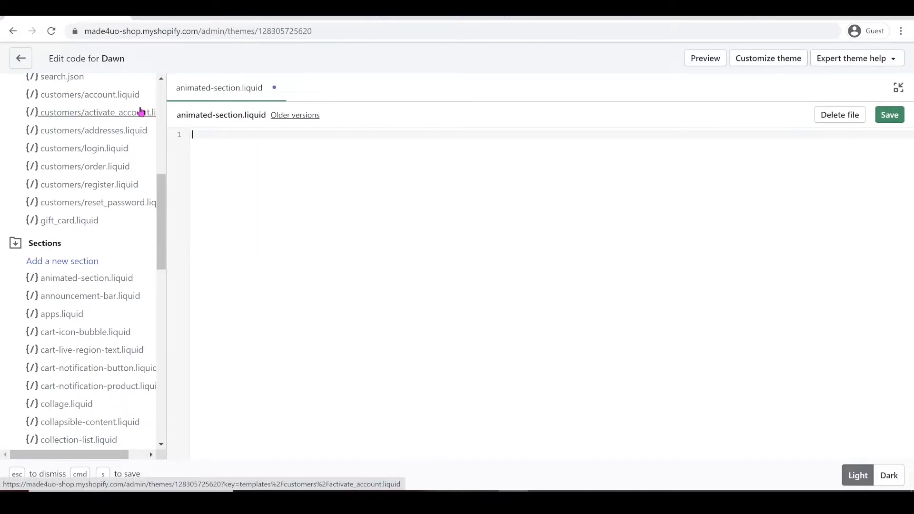
pyautogui.hotkey('ctrl', 'v')
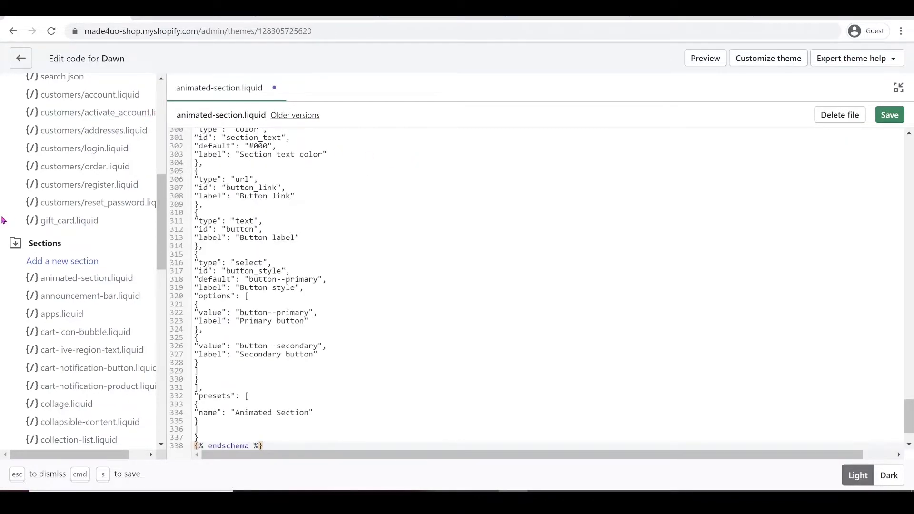
pyautogui.scroll(-3, 85, 183)
pyautogui.scroll(1, 86, 184)
pyautogui.hotkey('ctrl', 's')
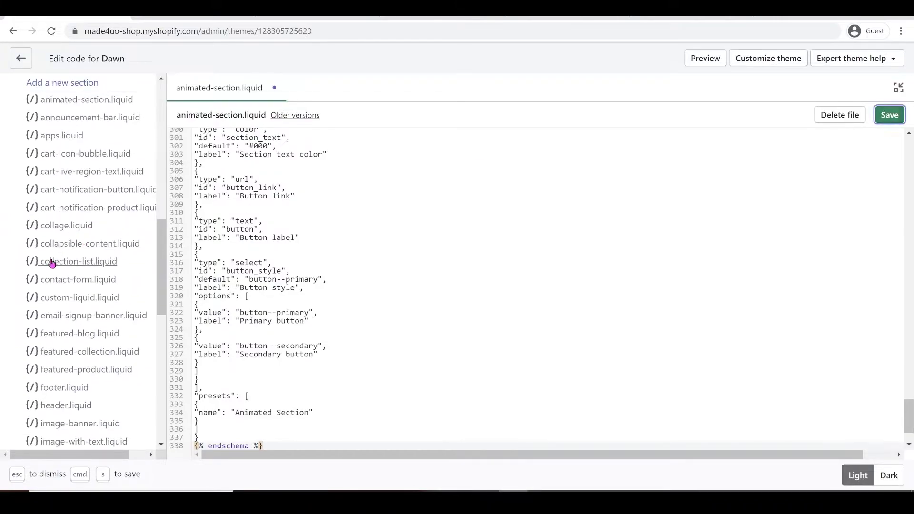
pyautogui.scroll(3, 53, 193)
pyautogui.click(42, 247)
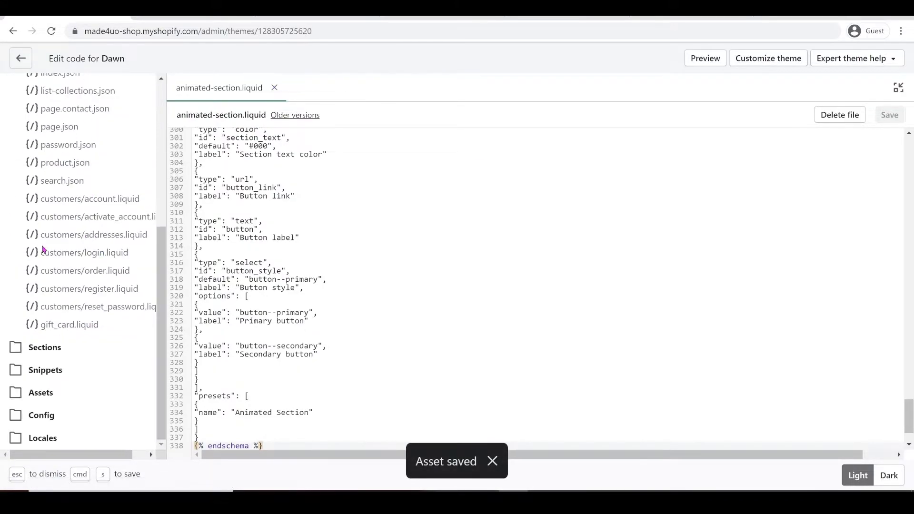
pyautogui.scroll(2, 82, 262)
pyautogui.scroll(2, 74, 206)
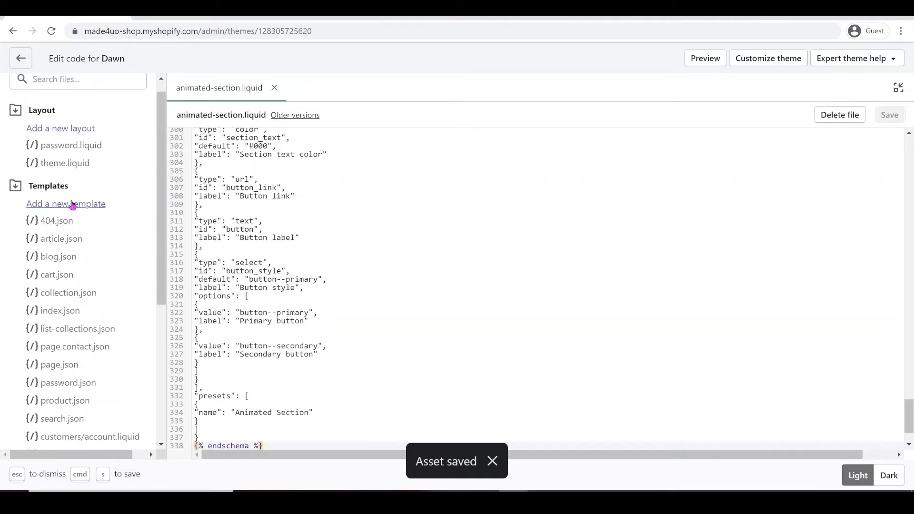
# Expand the Assets folder and load global.js into the code editor
pyautogui.click(56, 197)
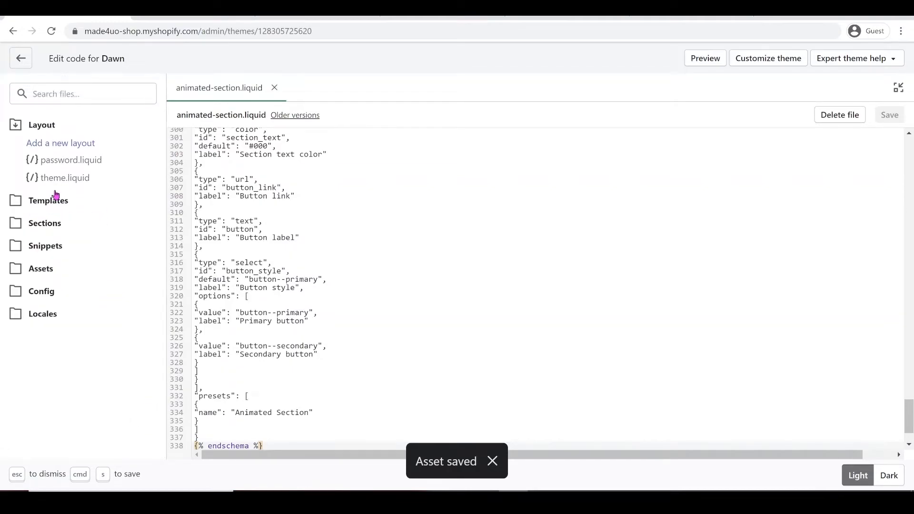
pyautogui.click(45, 270)
pyautogui.scroll(-1, 113, 267)
pyautogui.scroll(-3, 117, 262)
pyautogui.scroll(-4, 112, 265)
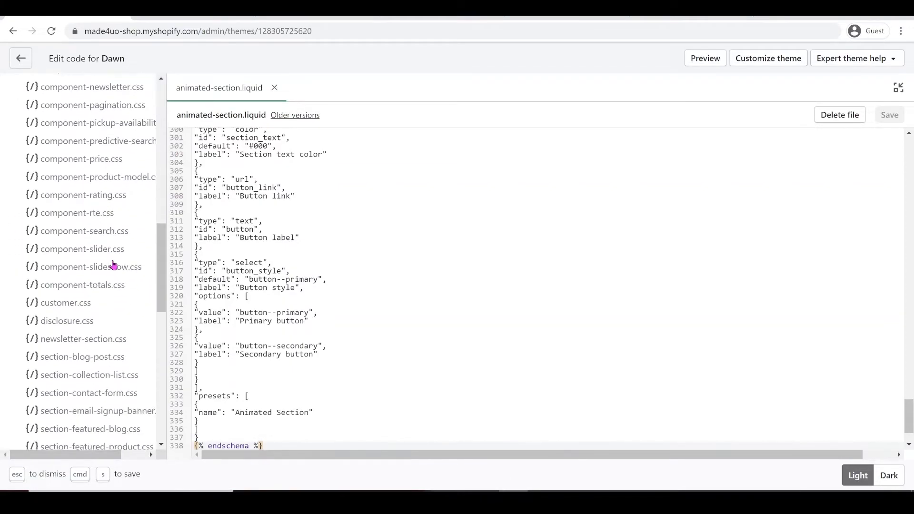
pyautogui.scroll(-3, 112, 266)
pyautogui.scroll(-3, 112, 266)
pyautogui.scroll(-5, 112, 266)
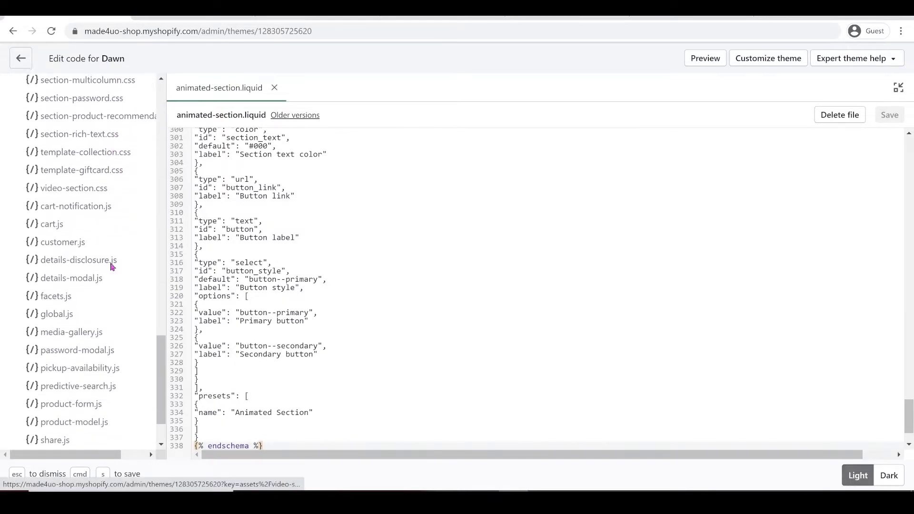
pyautogui.click(58, 314)
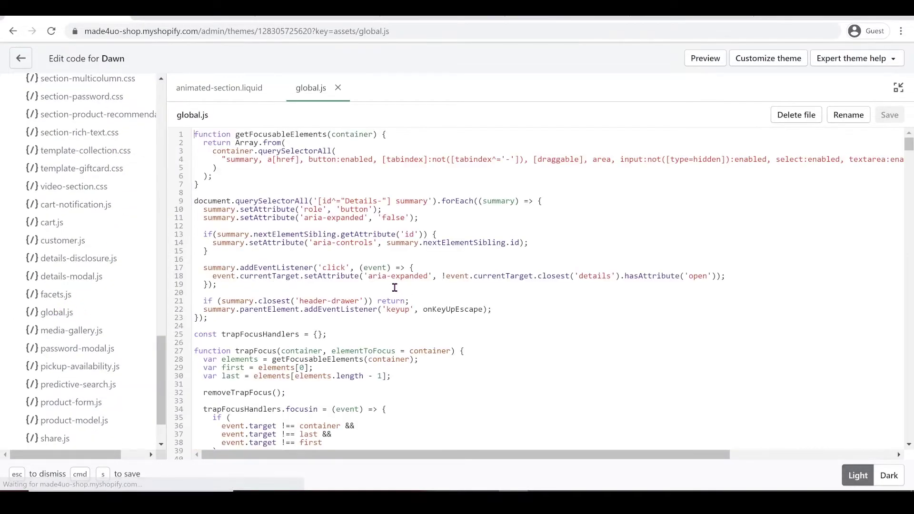
pyautogui.scroll(-15, 555, 207)
pyautogui.scroll(-20, 592, 230)
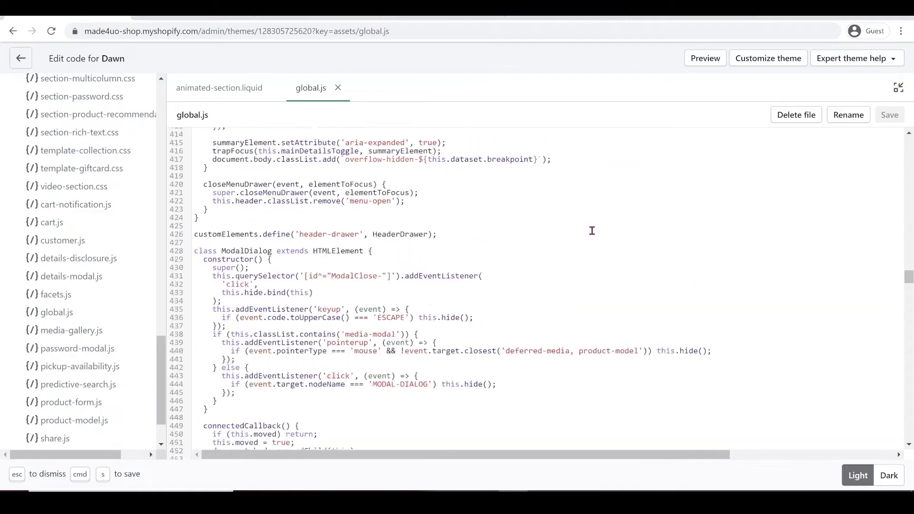
pyautogui.scroll(-20, 593, 243)
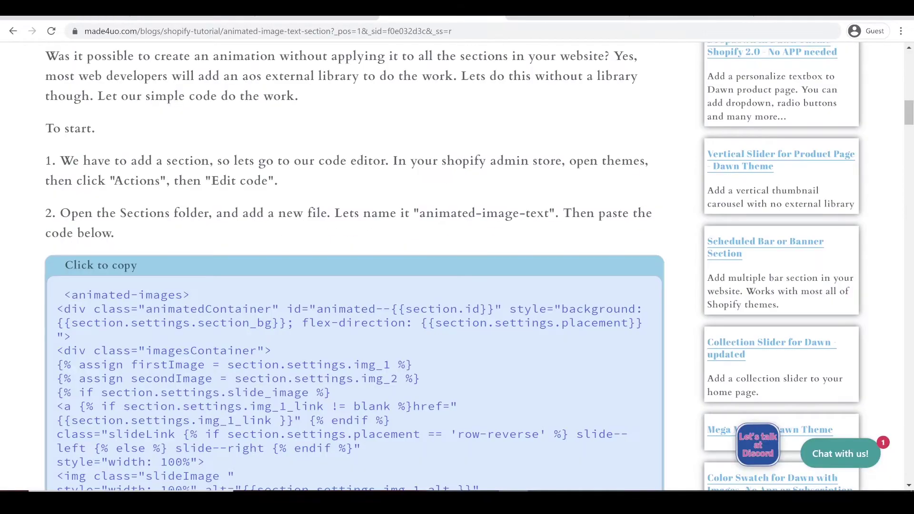
pyautogui.scroll(-5, 526, 322)
pyautogui.scroll(-5, 527, 322)
pyautogui.scroll(-5, 526, 321)
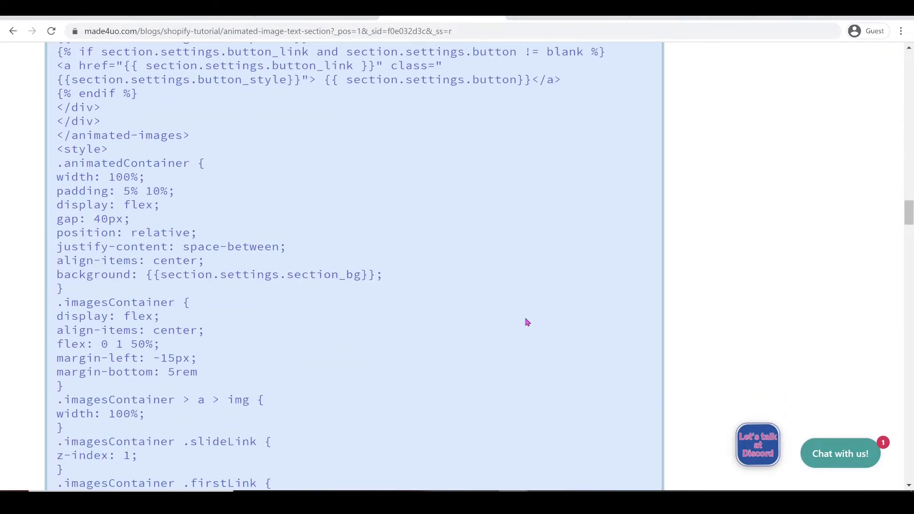
pyautogui.scroll(-5, 527, 321)
pyautogui.scroll(-5, 526, 321)
pyautogui.scroll(-15, 576, 329)
pyautogui.scroll(5, 573, 332)
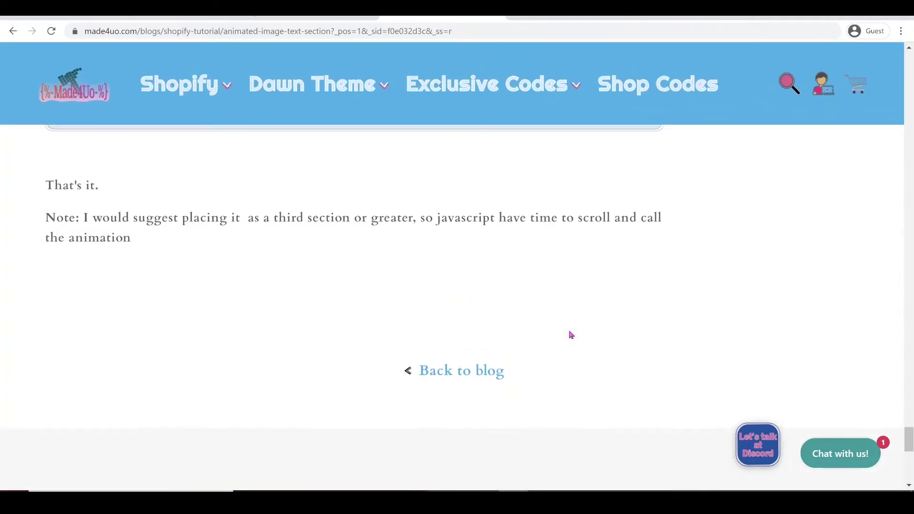
pyautogui.scroll(5, 569, 333)
pyautogui.scroll(2, 567, 333)
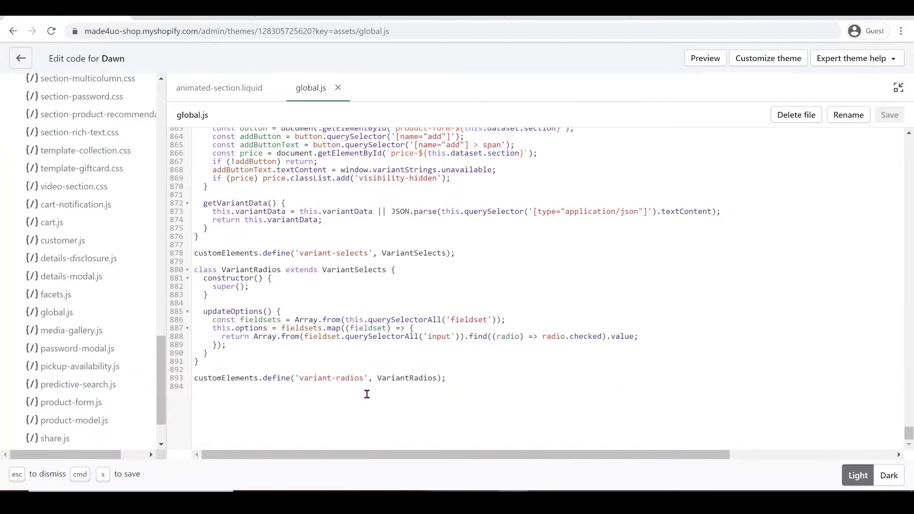
# Paste the AnimatedBox class onto global.js's last line and save the file
pyautogui.click(555, 391)
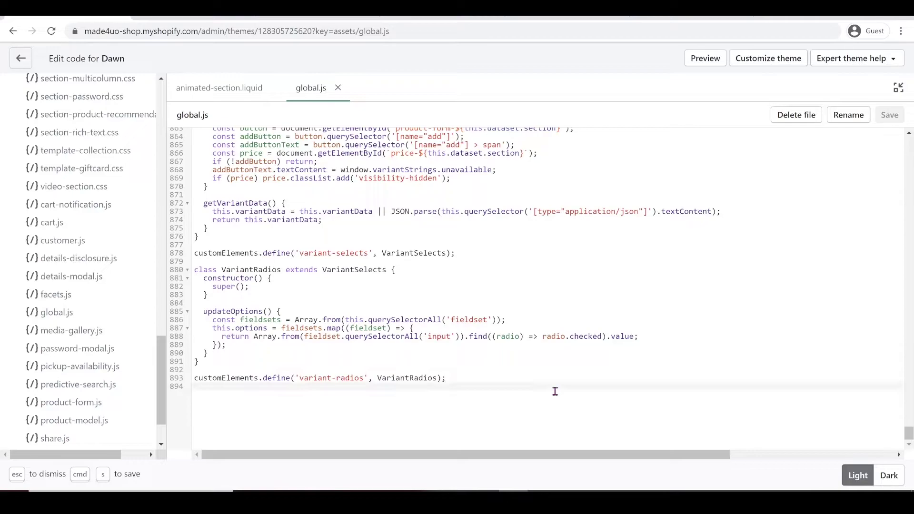
pyautogui.hotkey('ctrl', 'v')
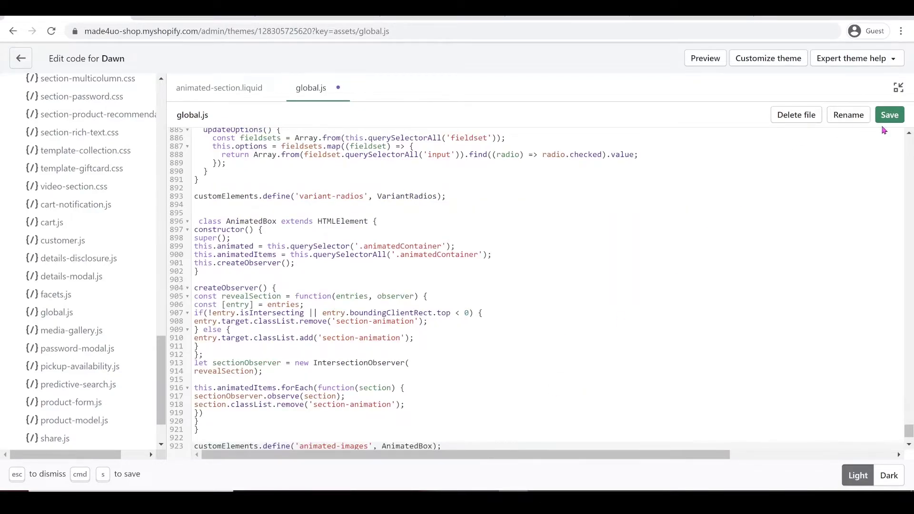
pyautogui.click(888, 116)
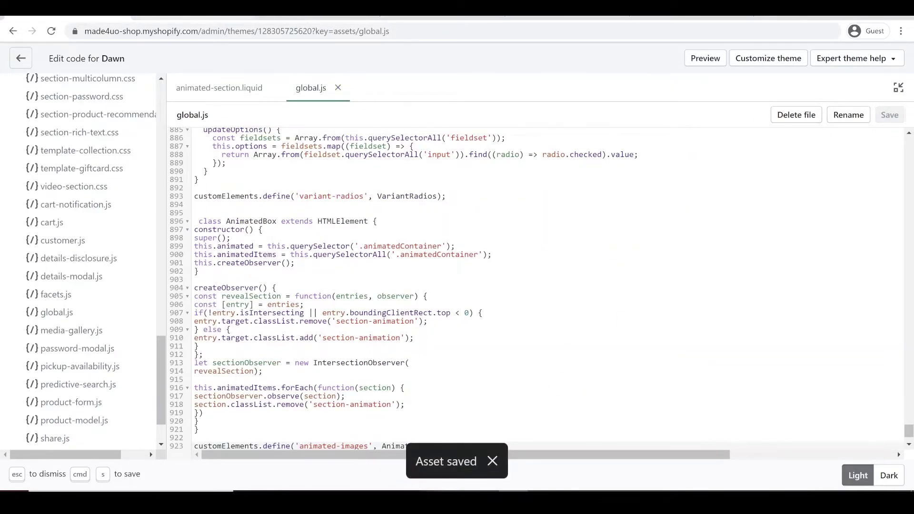
# Launch Customize theme for Dawn in a new browser tab and switch to it
pyautogui.rightClick(774, 65)
pyautogui.click(784, 74)
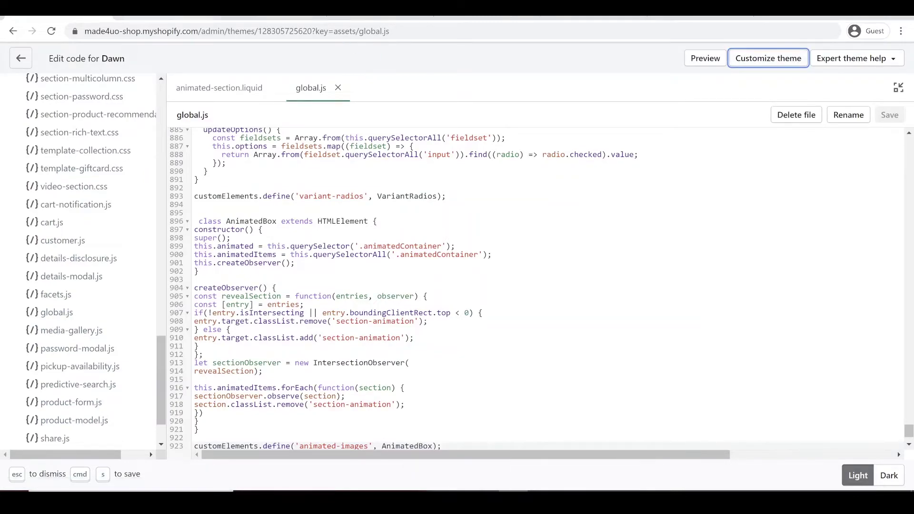
pyautogui.hotkey('ctrl', 'Tab')
pyautogui.scroll(-1, 90, 184)
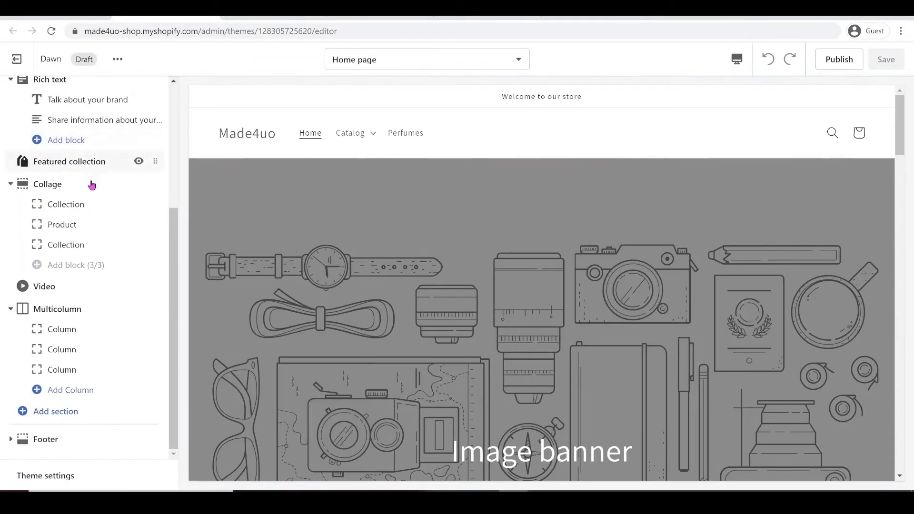
# Add an Animated Section to the home page and show its settings
pyautogui.click(67, 414)
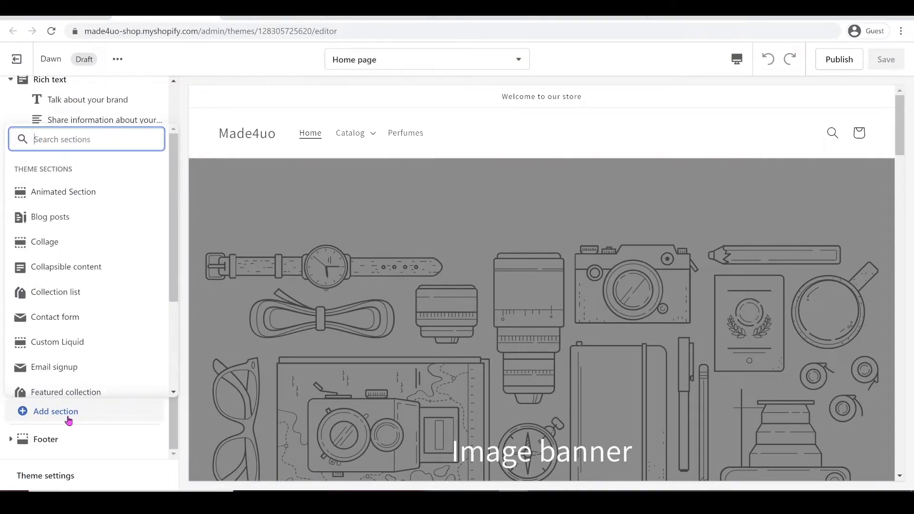
pyautogui.click(73, 193)
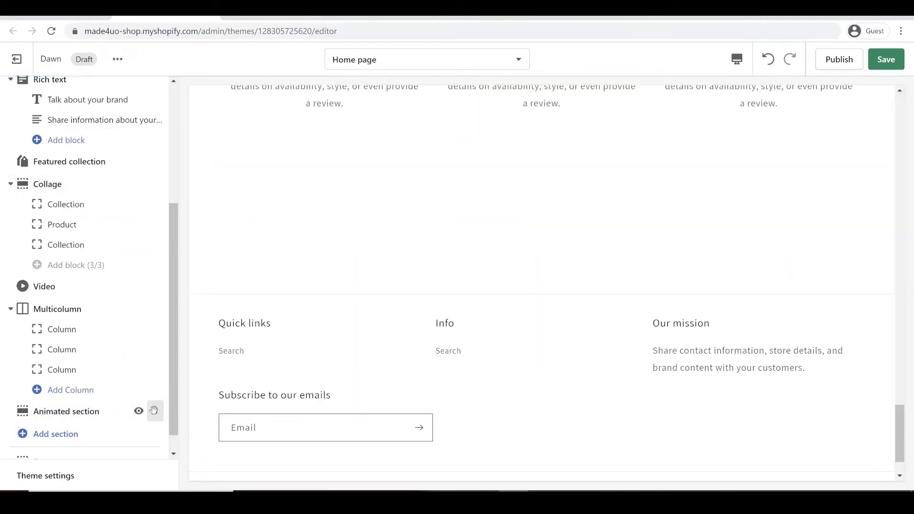
pyautogui.click(67, 413)
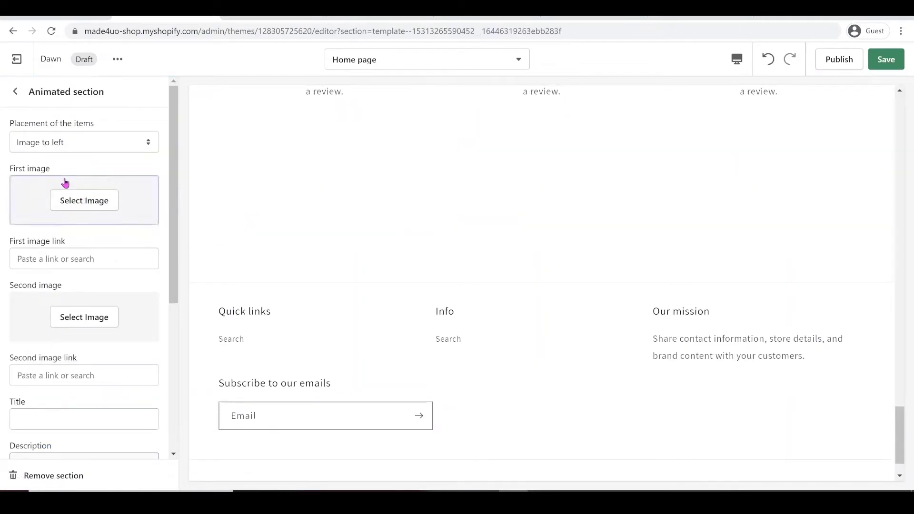
# Select the man-by-brick-wall photo as the section's first image
pyautogui.click(95, 204)
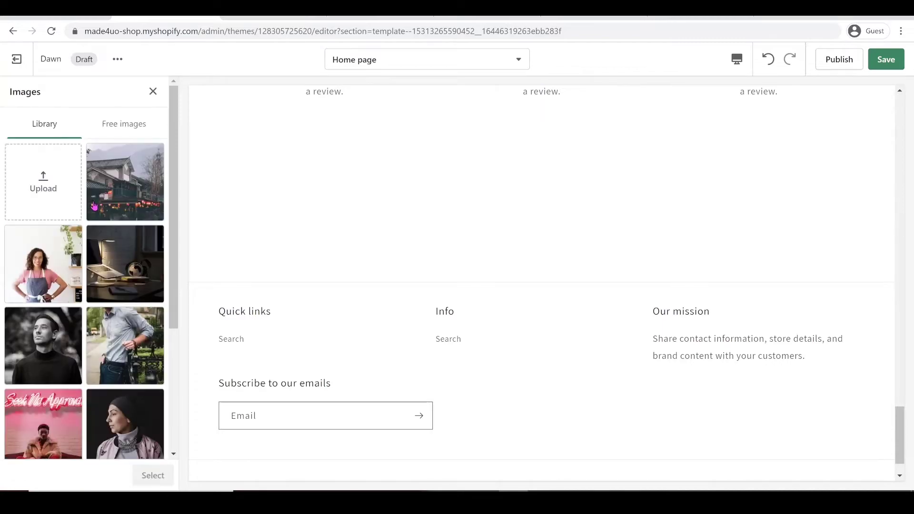
pyautogui.scroll(-2, 71, 271)
pyautogui.scroll(-1, 29, 322)
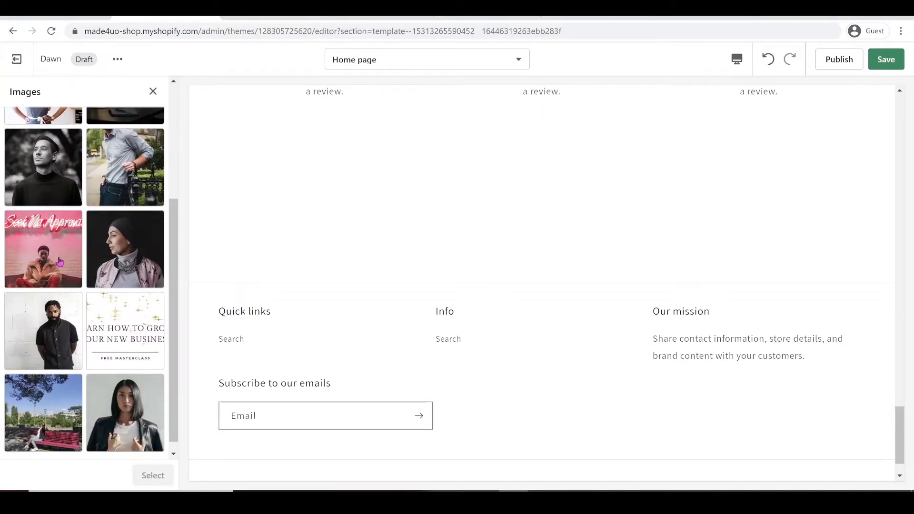
pyautogui.click(22, 337)
pyautogui.click(150, 475)
pyautogui.scroll(-2, 130, 175)
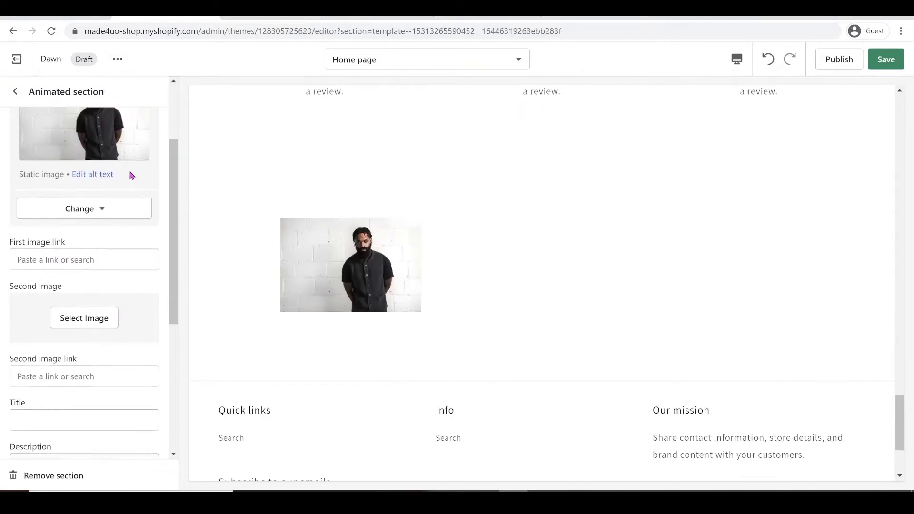
pyautogui.scroll(2, 96, 236)
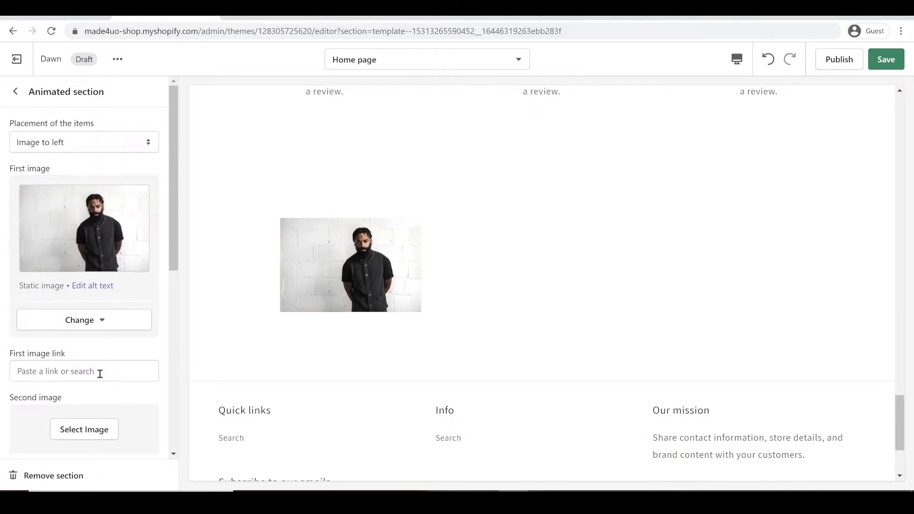
pyautogui.scroll(-1, 93, 336)
pyautogui.scroll(-2, 93, 314)
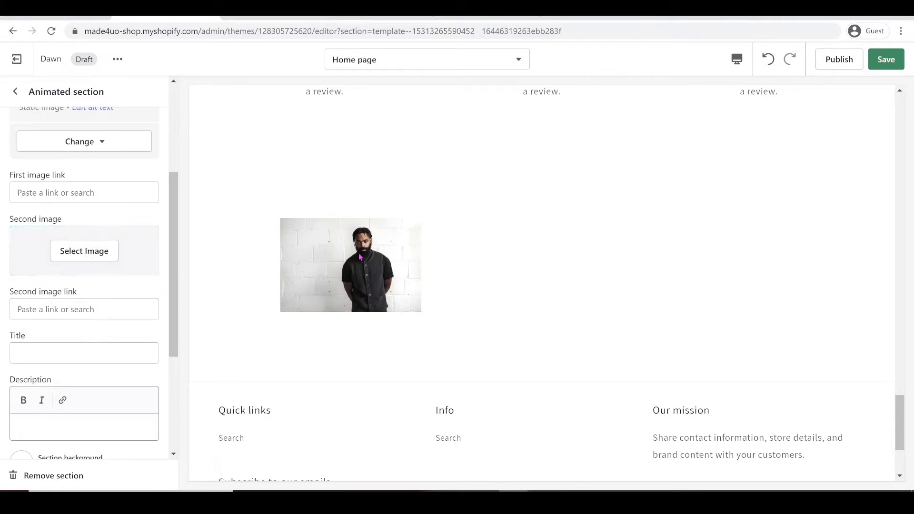
# Link the first image to Collections > All collections
pyautogui.click(72, 193)
pyautogui.click(62, 216)
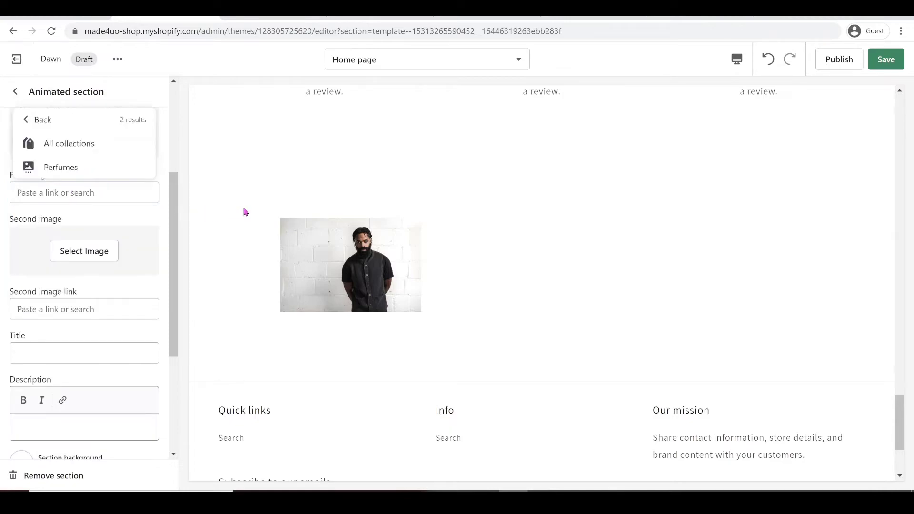
pyautogui.click(72, 144)
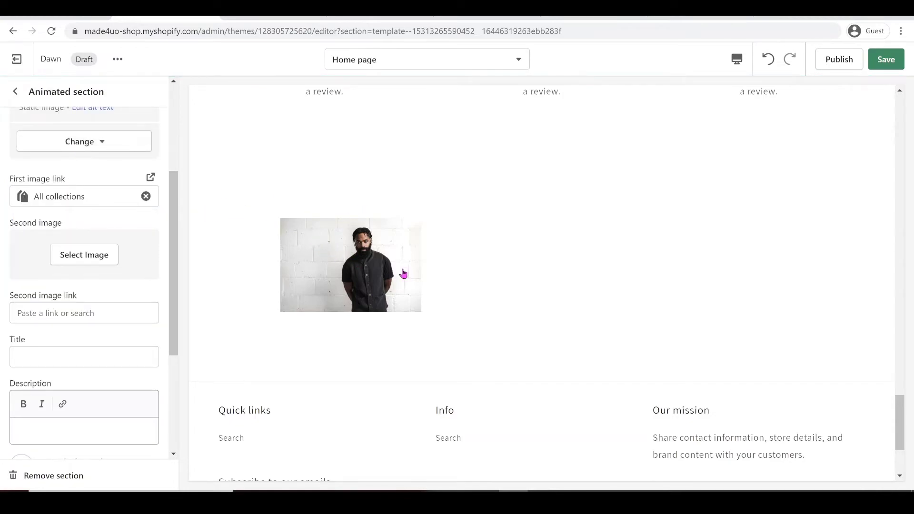
pyautogui.scroll(-2, 82, 250)
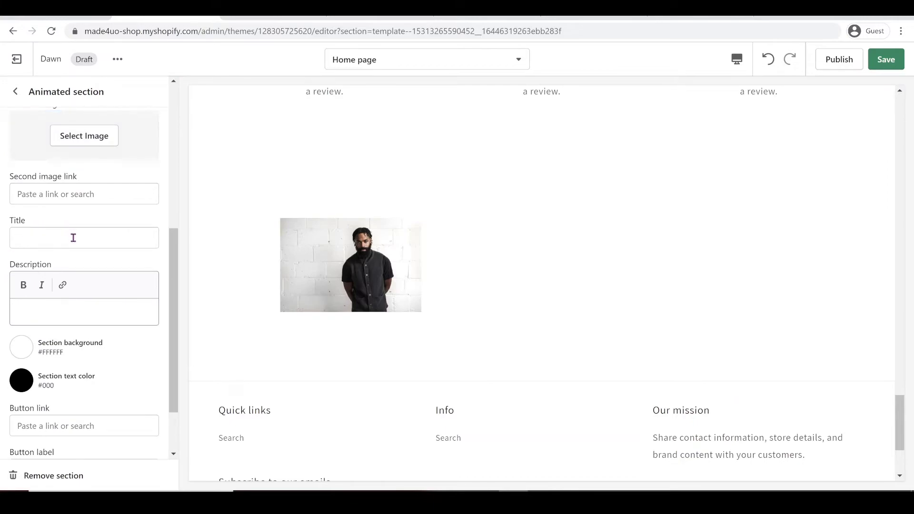
# Fill in the section title and description and label the button 'Shop here'
pyautogui.click(73, 238)
pyautogui.scroll(-1, 79, 278)
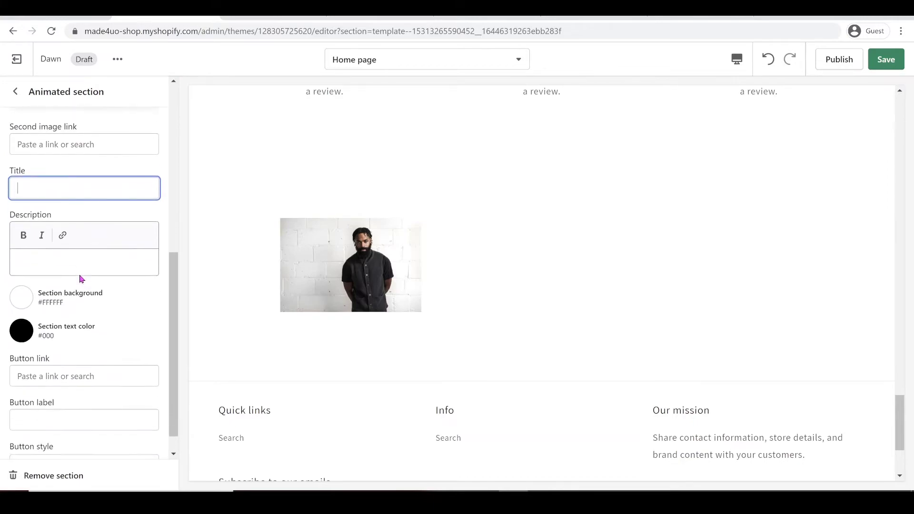
pyautogui.click(54, 242)
pyautogui.scroll(-1, 53, 243)
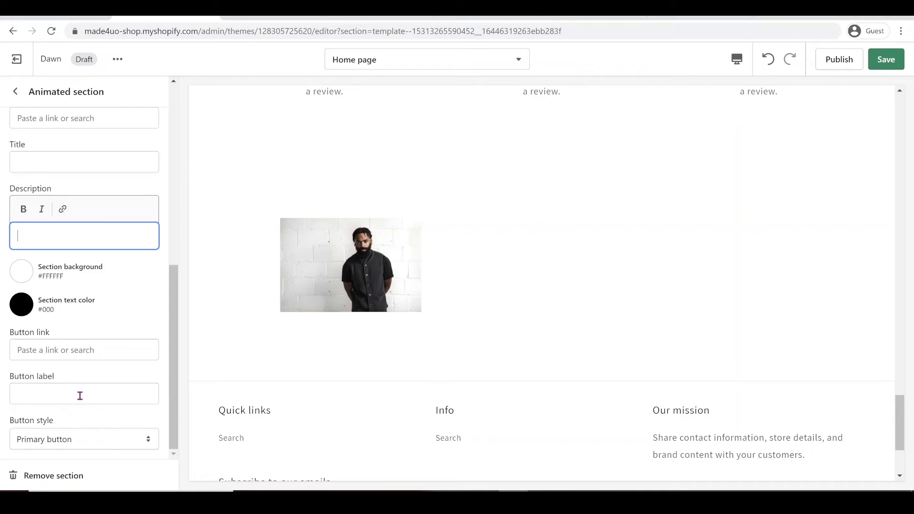
pyautogui.click(90, 439)
pyautogui.click(92, 370)
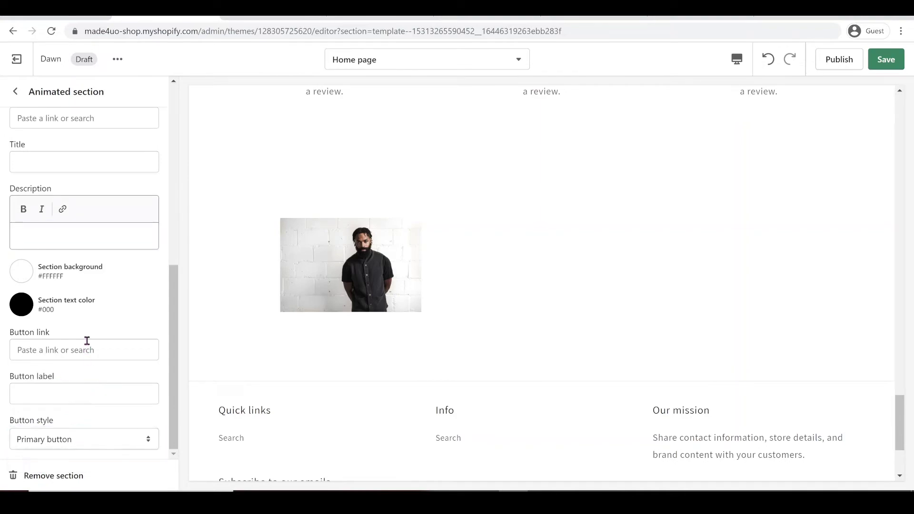
pyautogui.click(61, 392)
pyautogui.write('Shop here')
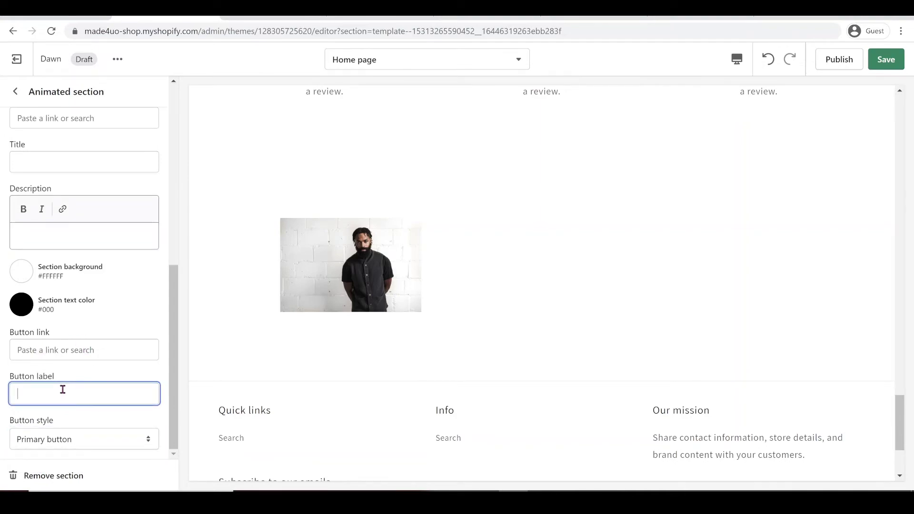
# Link the button to All collections and set its style to Secondary button
pyautogui.click(55, 350)
pyautogui.click(76, 227)
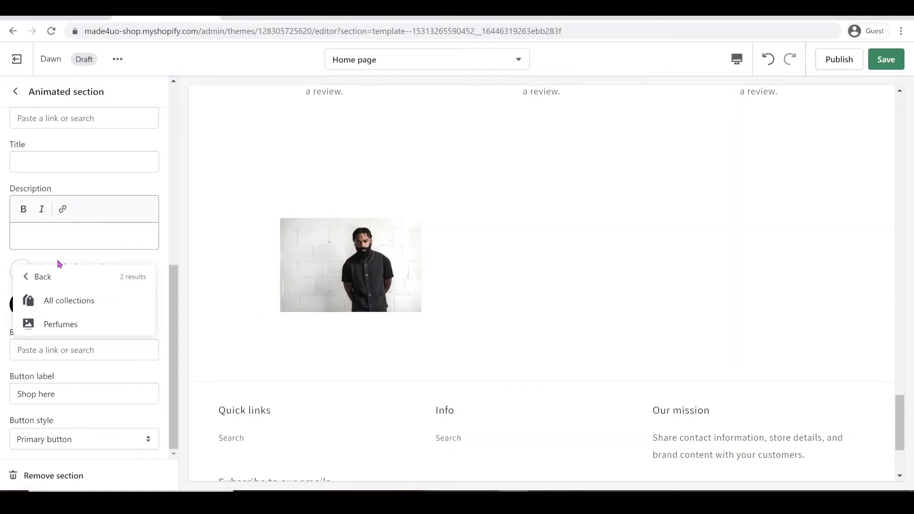
pyautogui.click(57, 300)
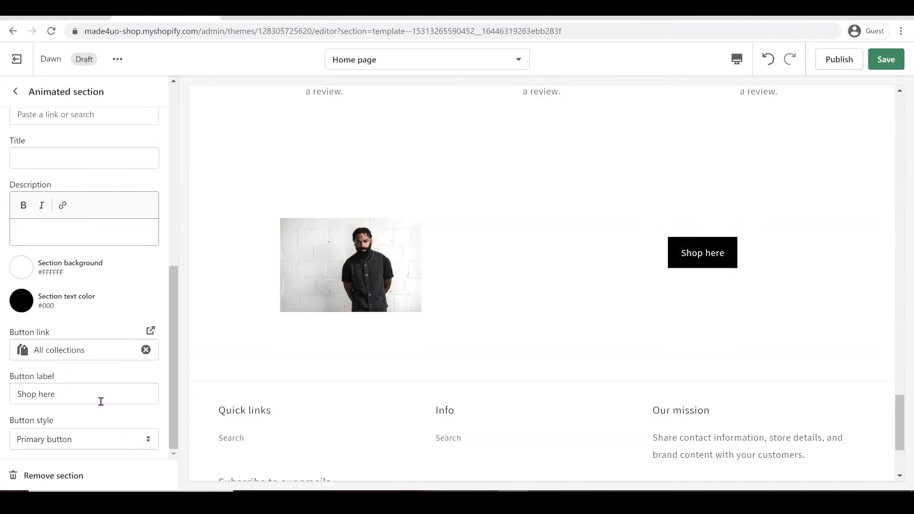
pyautogui.click(98, 441)
pyautogui.click(73, 465)
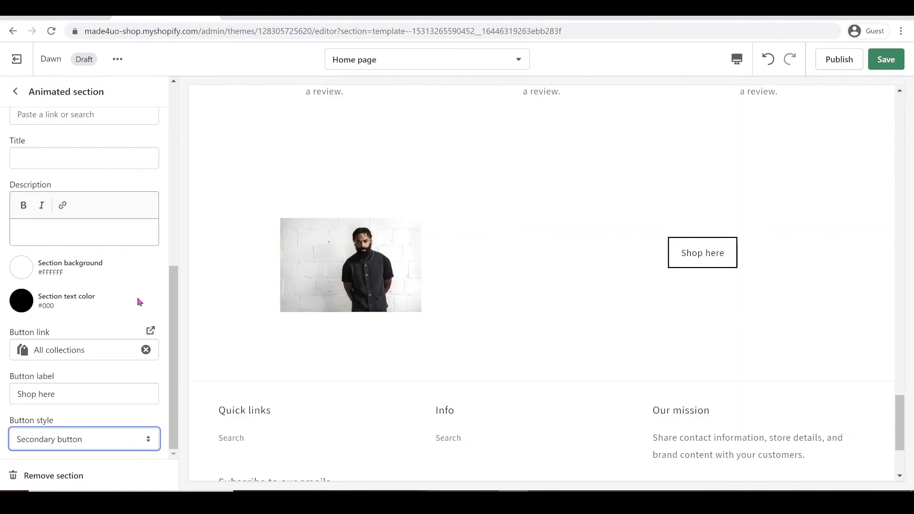